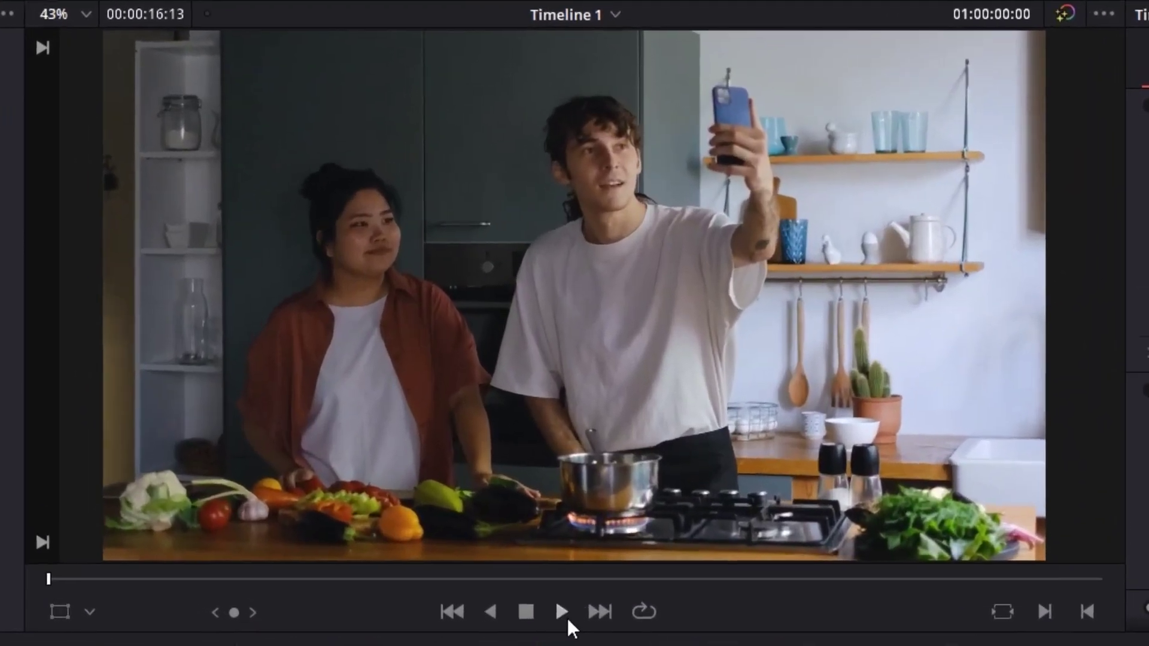
Play the kitchen clip, rewind to its first frame, and go to the Color page.
{"action": "left_click", "coordinate": [602, 366]}
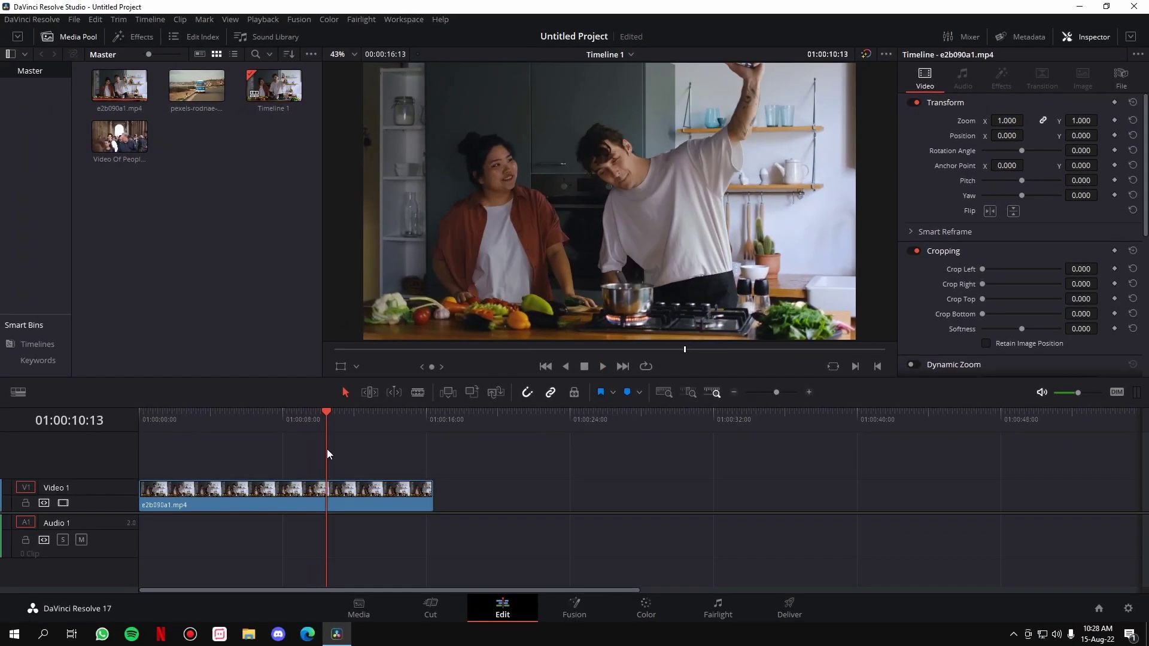
{"action": "left_click_drag", "start_coordinate": [322, 427], "coordinate": [128, 428]}
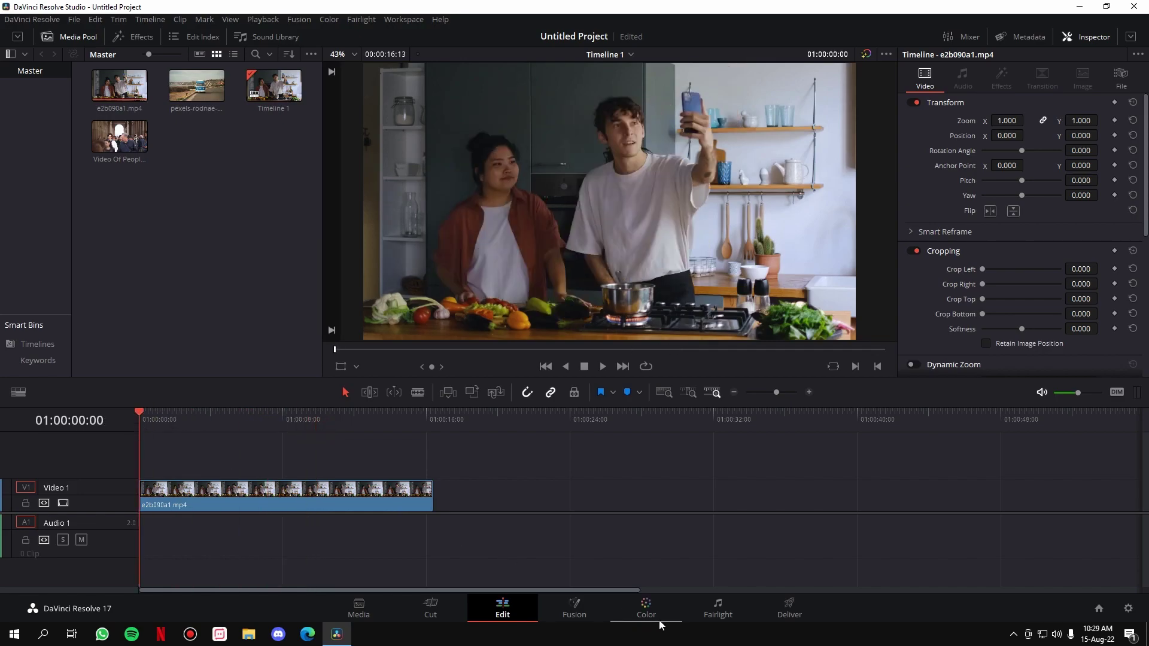
{"action": "left_click", "coordinate": [658, 616]}
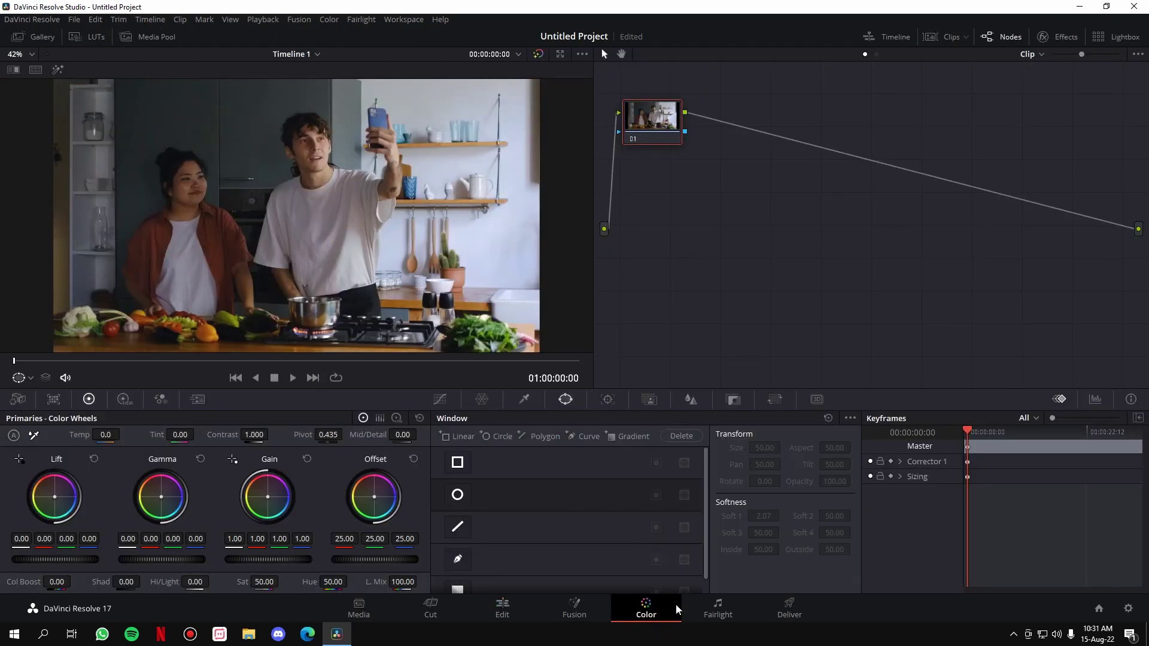
Add serial node 02 after node 01 and label it 'blur'.
{"action": "right_click", "coordinate": [652, 122]}
{"action": "mouse_move", "coordinate": [716, 180]}
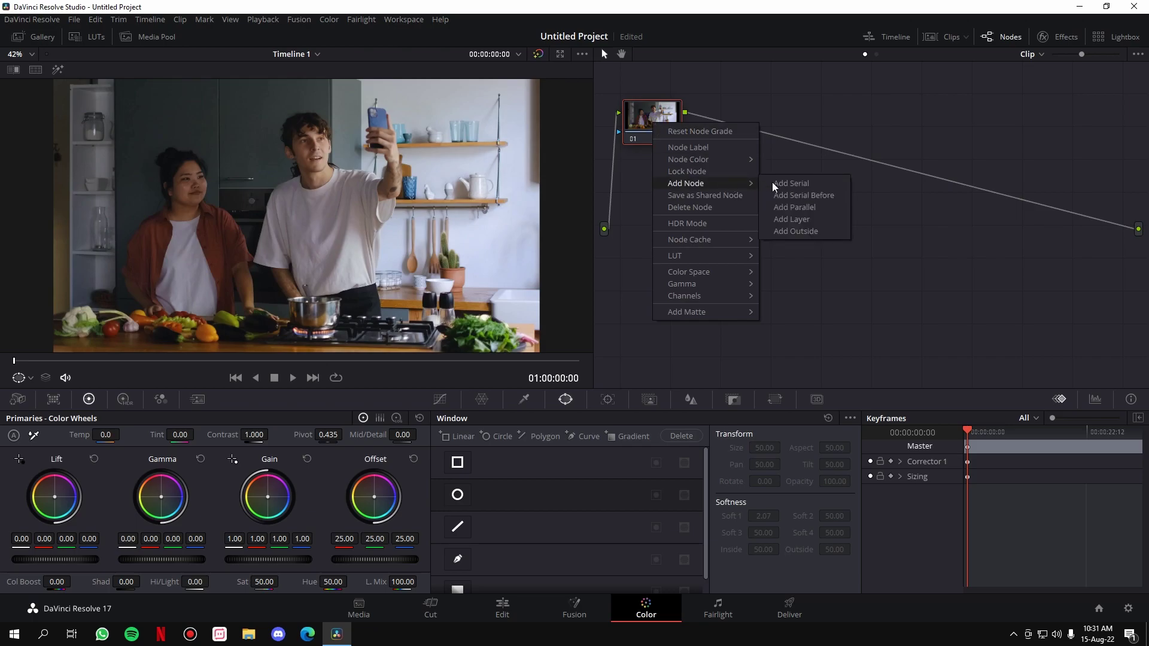
{"action": "left_click", "coordinate": [804, 183]}
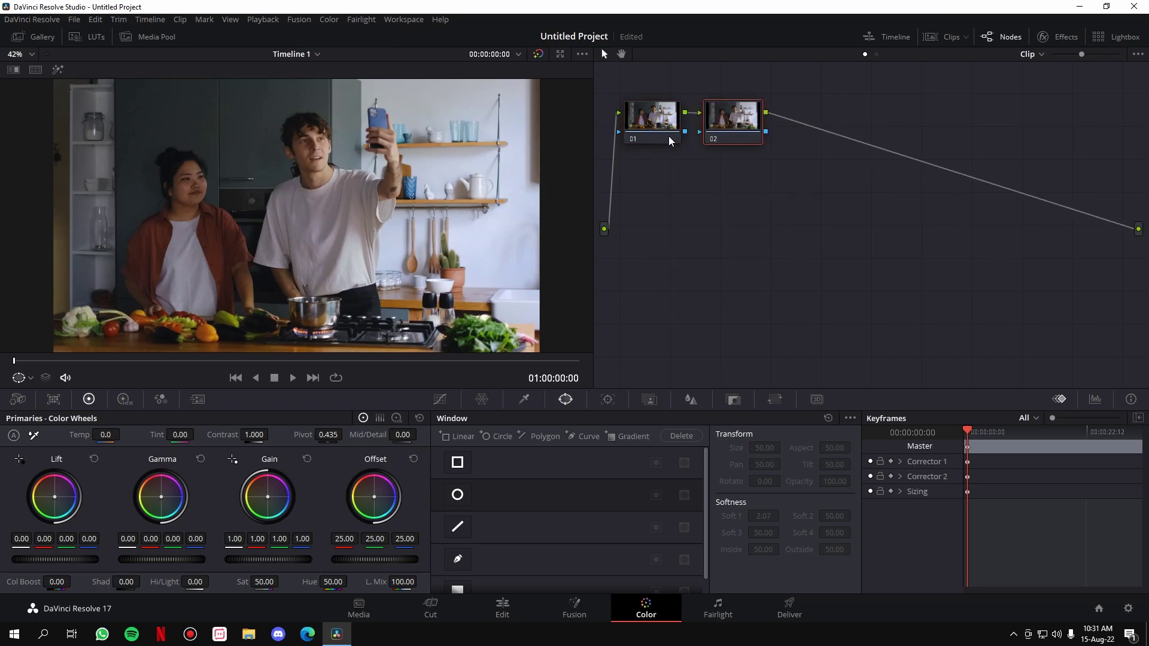
{"action": "right_click", "coordinate": [732, 128]}
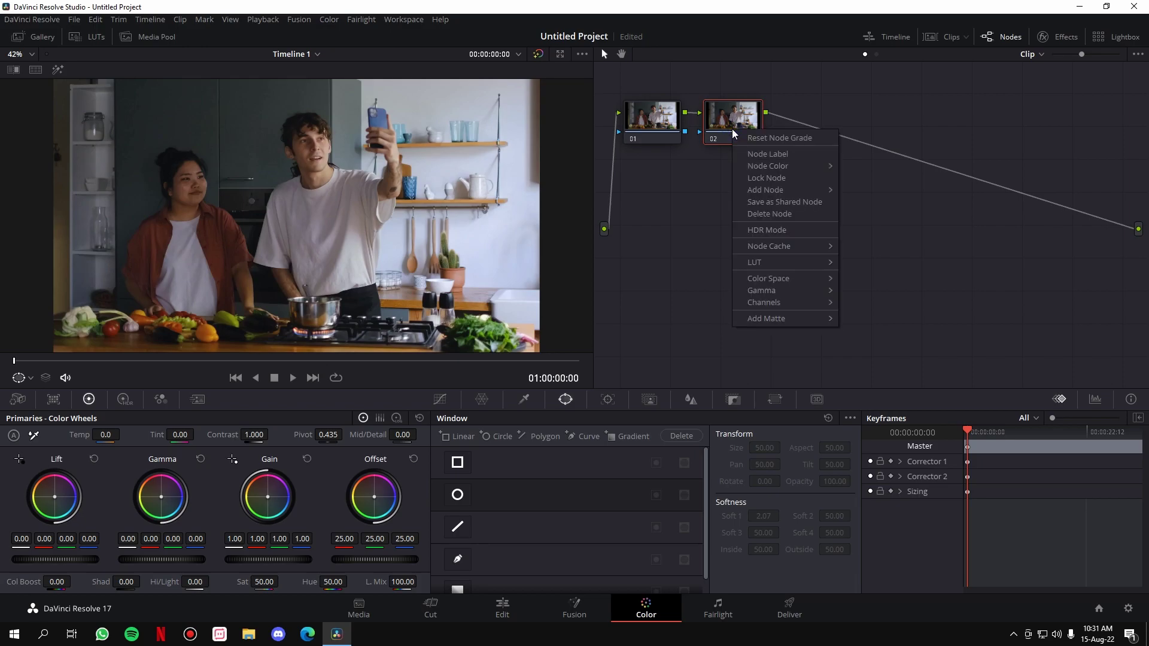
{"action": "left_click", "coordinate": [751, 153]}
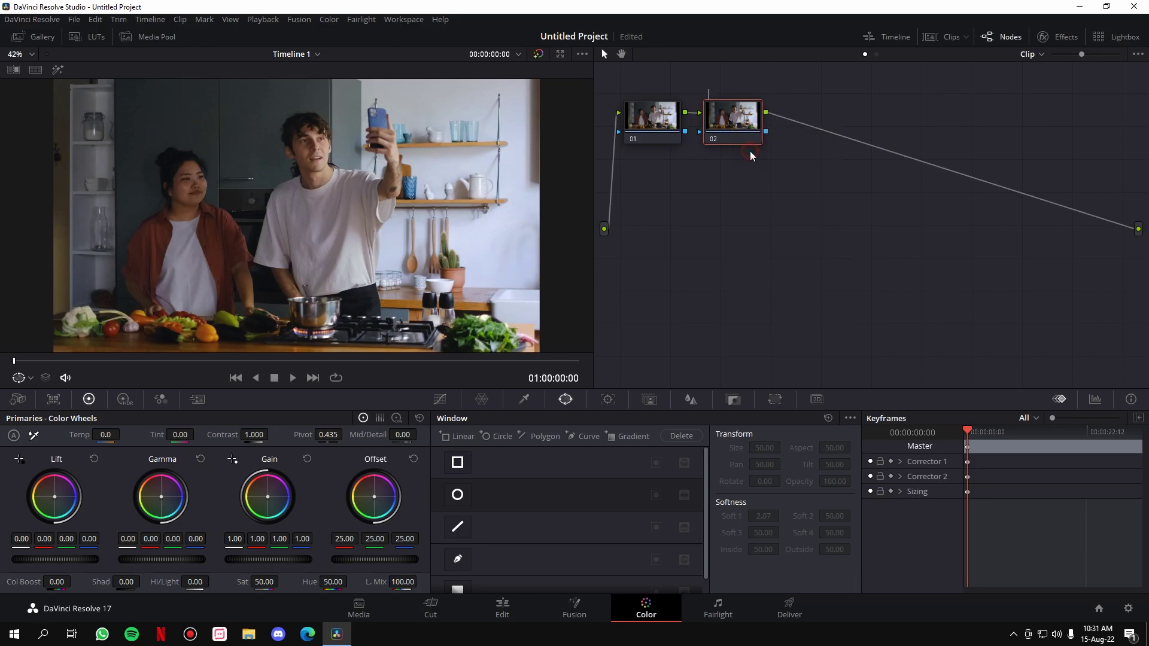
{"action": "type", "text": "blur"}
{"action": "key", "text": "Return"}
Add a circle window to the blur node, shaped as an oval over the man's face (size 21.99, aspect 35.82).
{"action": "left_click", "coordinate": [461, 501]}
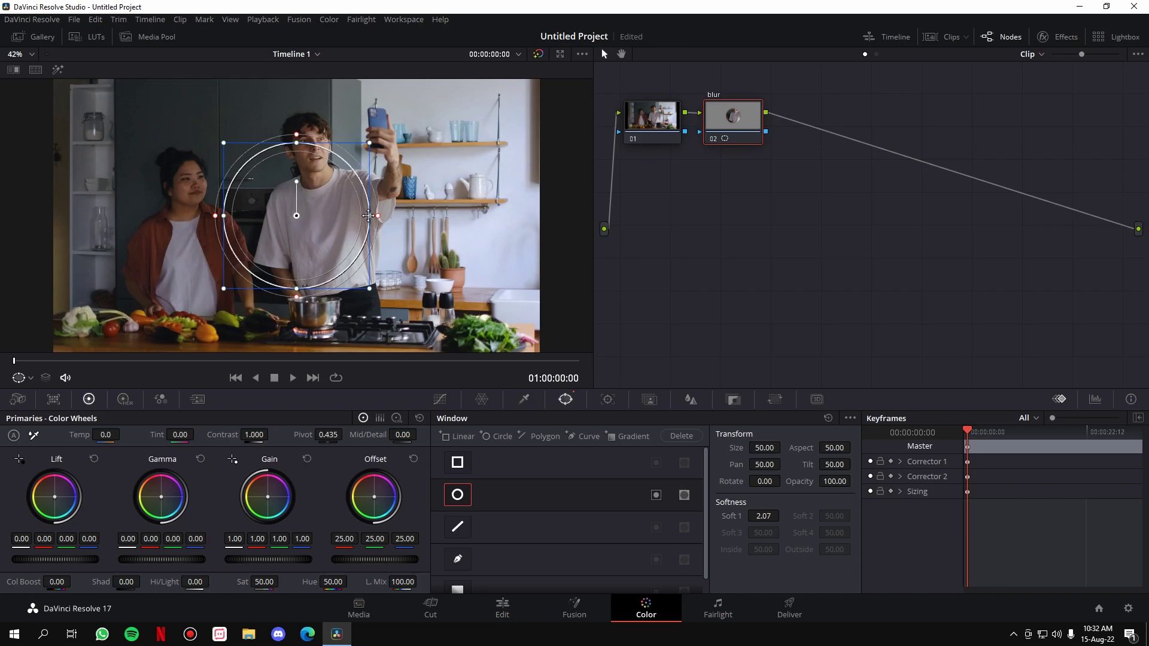
{"action": "left_click_drag", "start_coordinate": [368, 216], "coordinate": [345, 216]}
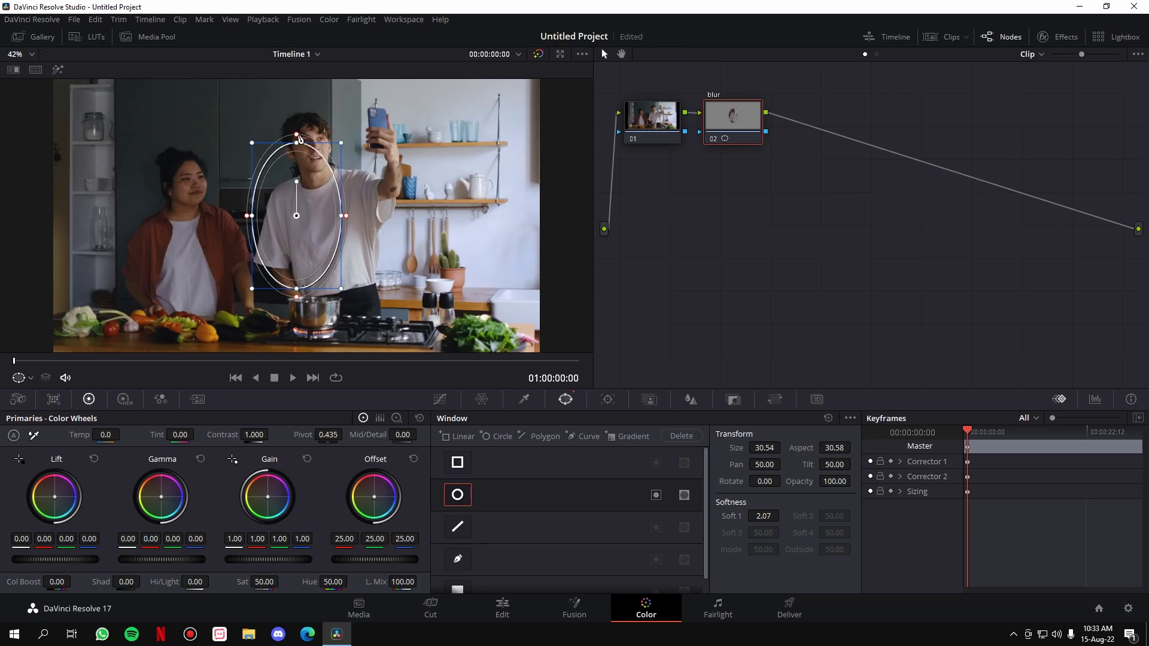
{"action": "left_click_drag", "start_coordinate": [295, 144], "coordinate": [296, 159]}
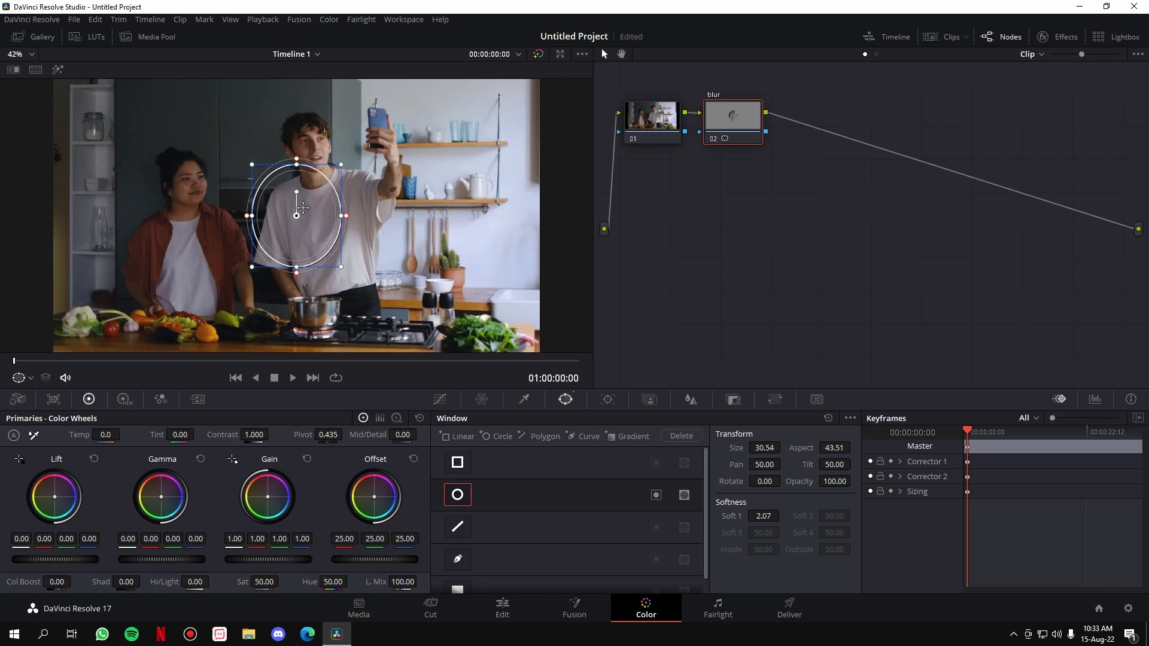
{"action": "left_click_drag", "start_coordinate": [294, 216], "coordinate": [307, 146]}
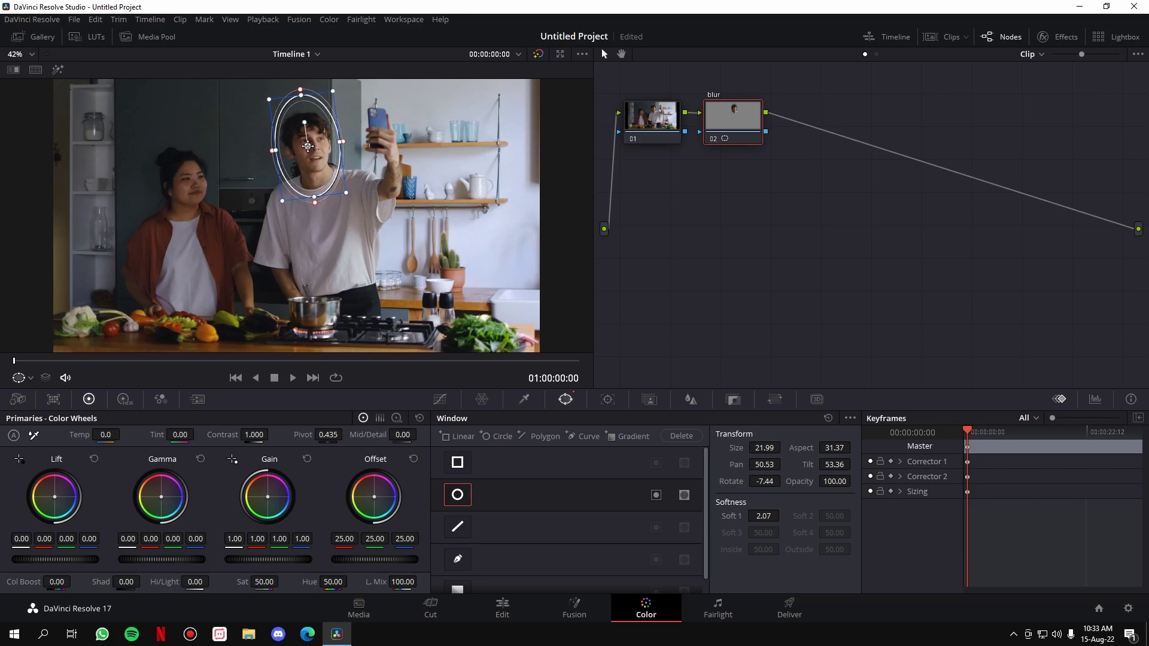
{"action": "left_click_drag", "start_coordinate": [301, 96], "coordinate": [300, 102]}
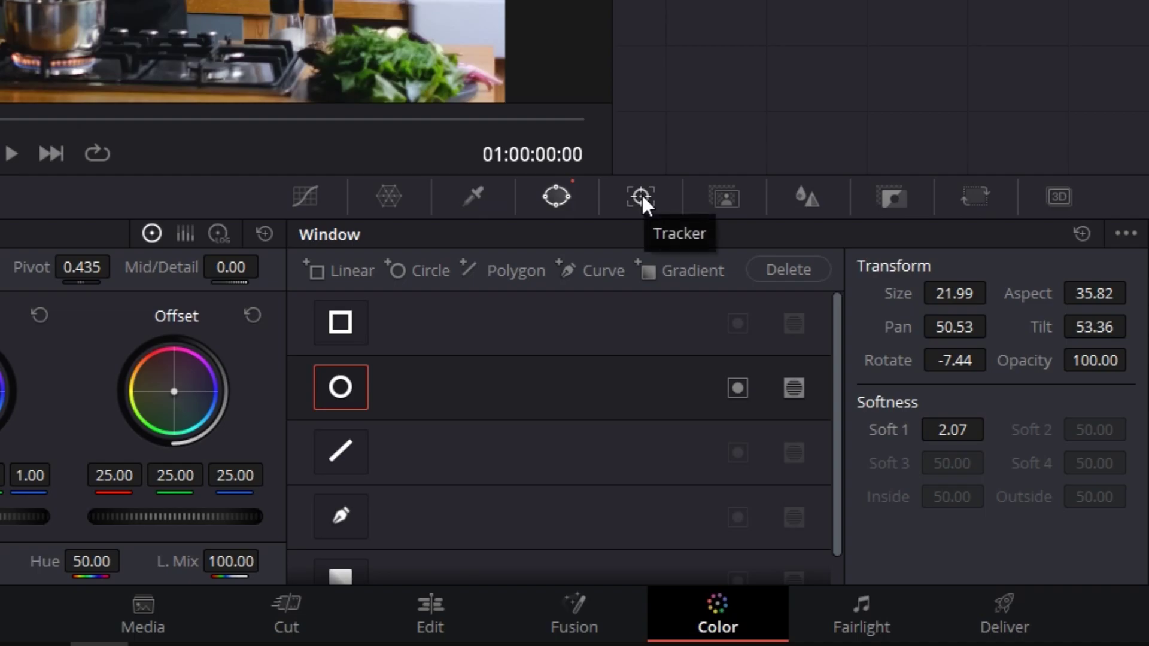
{"action": "left_click", "coordinate": [641, 199]}
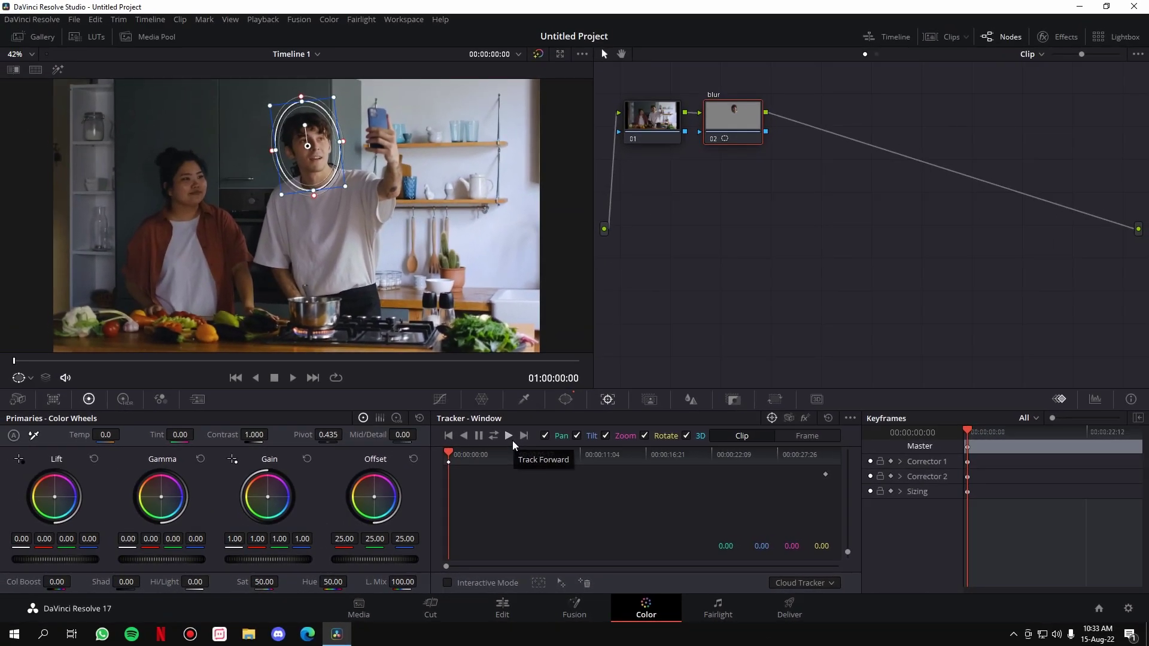
Track the face oval forward through the clip and blur it with a radius of about 1.12.
{"action": "left_click", "coordinate": [509, 436]}
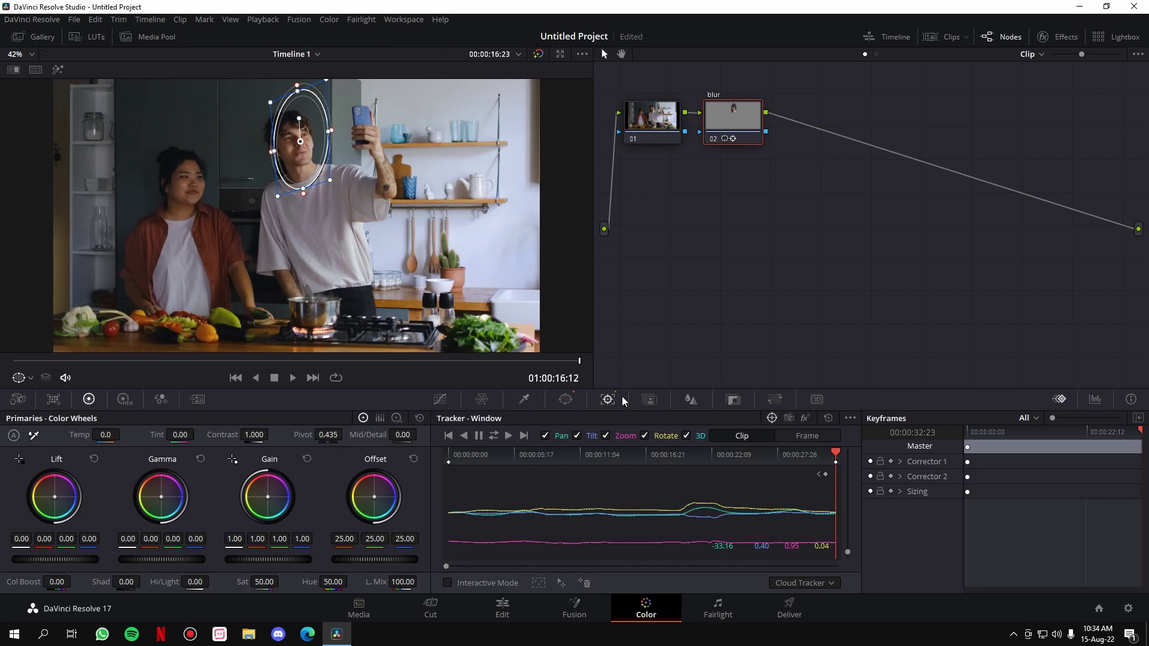
{"action": "left_click", "coordinate": [692, 401]}
{"action": "left_click_drag", "start_coordinate": [511, 493], "coordinate": [518, 433]}
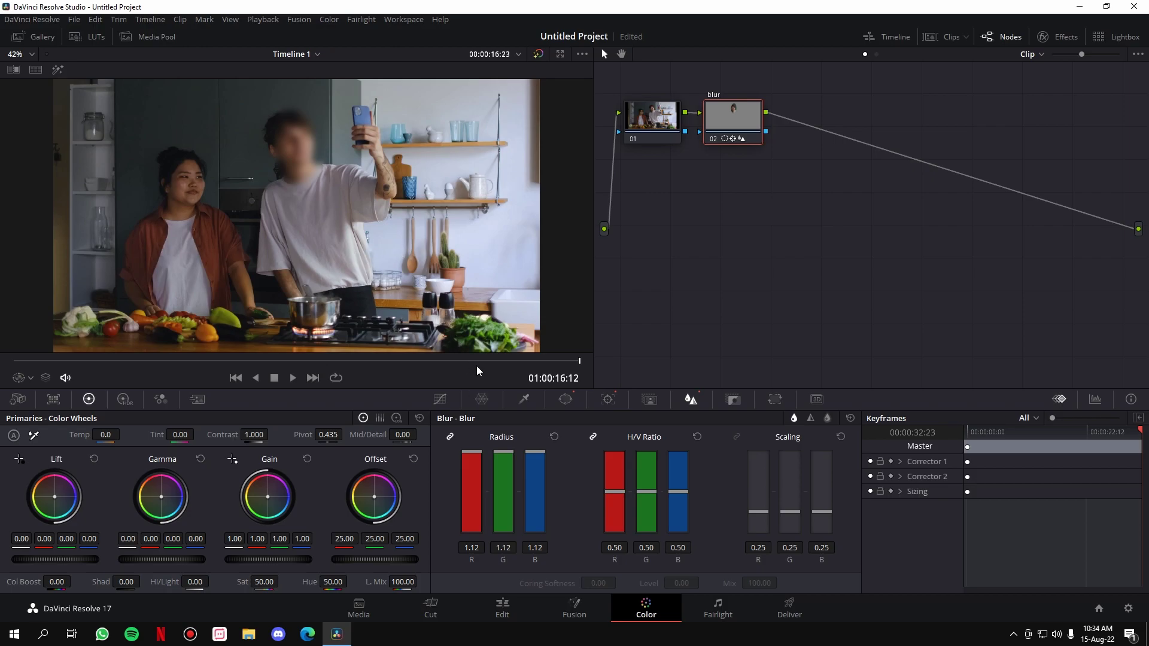
Reset the blur radius, apply Mosaic Blur to node 02, and raise its Pixel Frequency.
{"action": "left_click", "coordinate": [555, 439]}
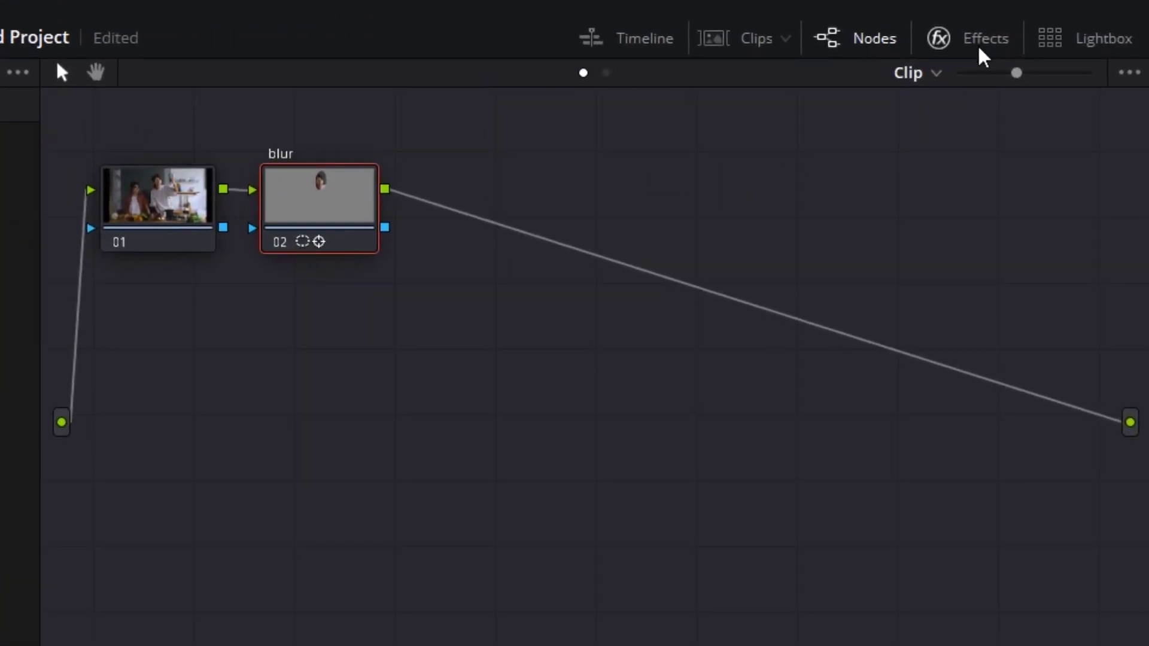
{"action": "left_click", "coordinate": [978, 44]}
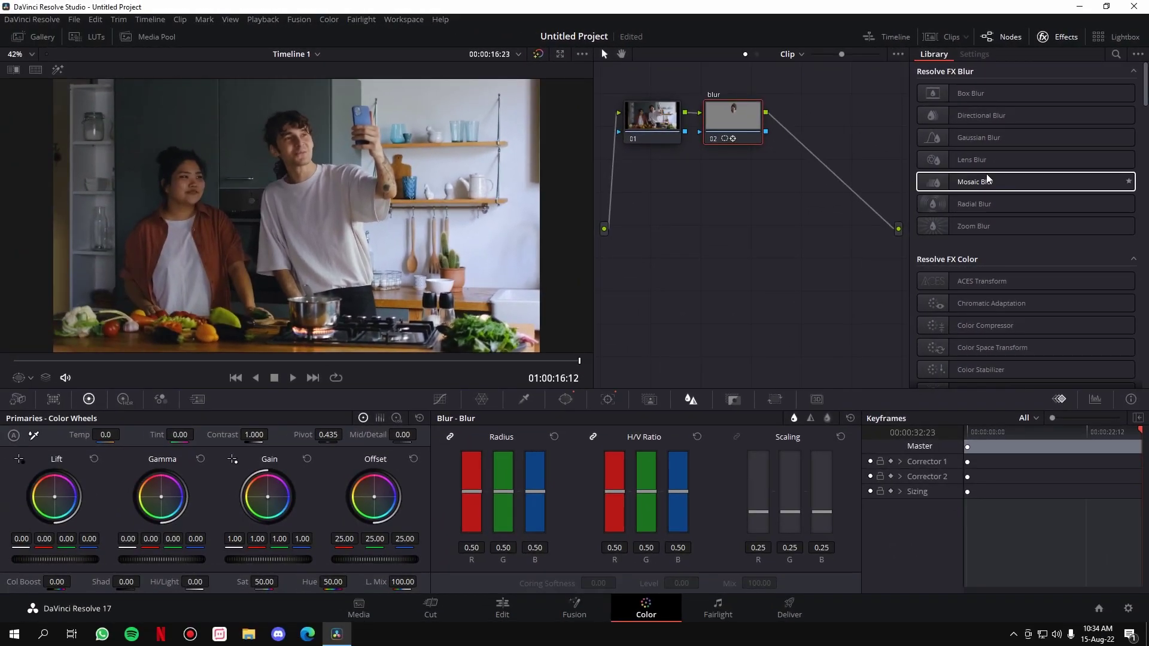
{"action": "left_click", "coordinate": [1005, 182]}
{"action": "left_click_drag", "start_coordinate": [1006, 181], "coordinate": [737, 115]}
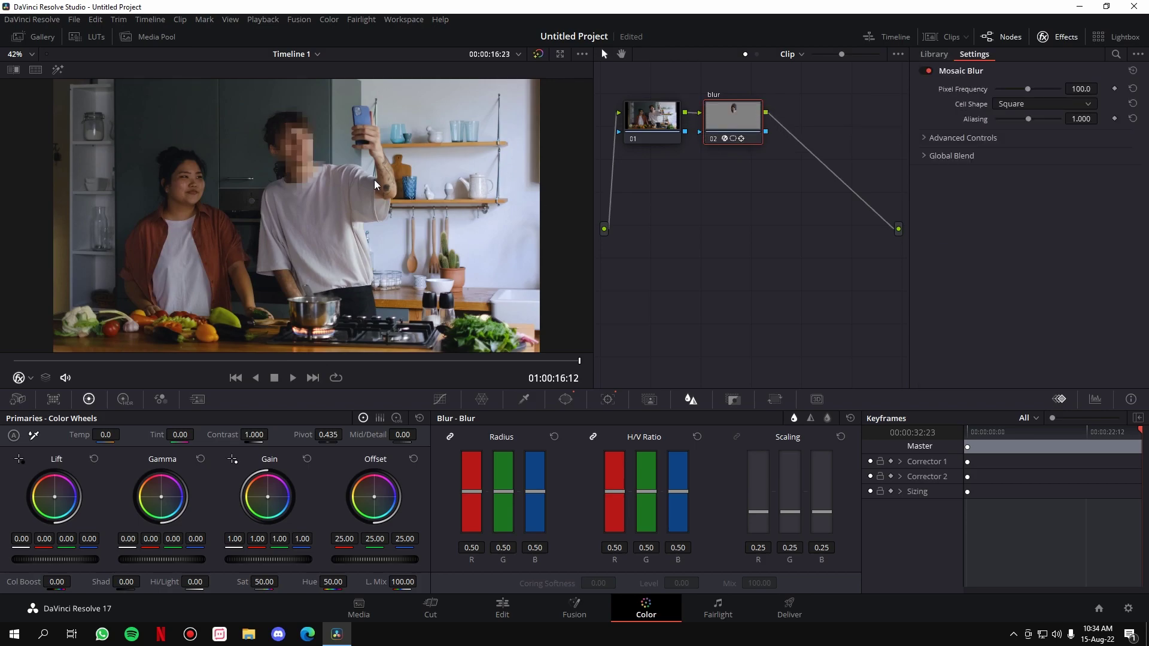
{"action": "mouse_move", "coordinate": [1028, 86]}
{"action": "left_mouse_down"}
{"action": "mouse_move", "coordinate": [1007, 88]}
{"action": "mouse_move", "coordinate": [1039, 87]}
{"action": "mouse_move", "coordinate": [1026, 89]}
{"action": "left_mouse_up"}
{"action": "left_click_drag", "start_coordinate": [151, 361], "coordinate": [9, 359]}
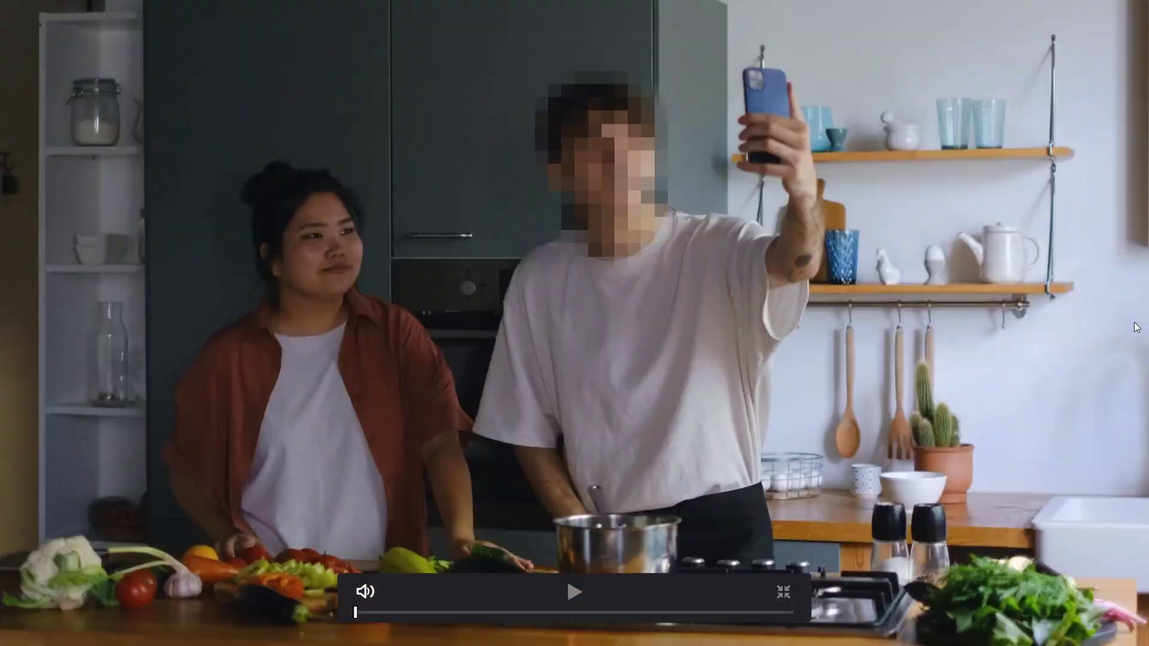
Play back the clip to confirm the man's face stays pixelated.
{"action": "key", "text": "space"}
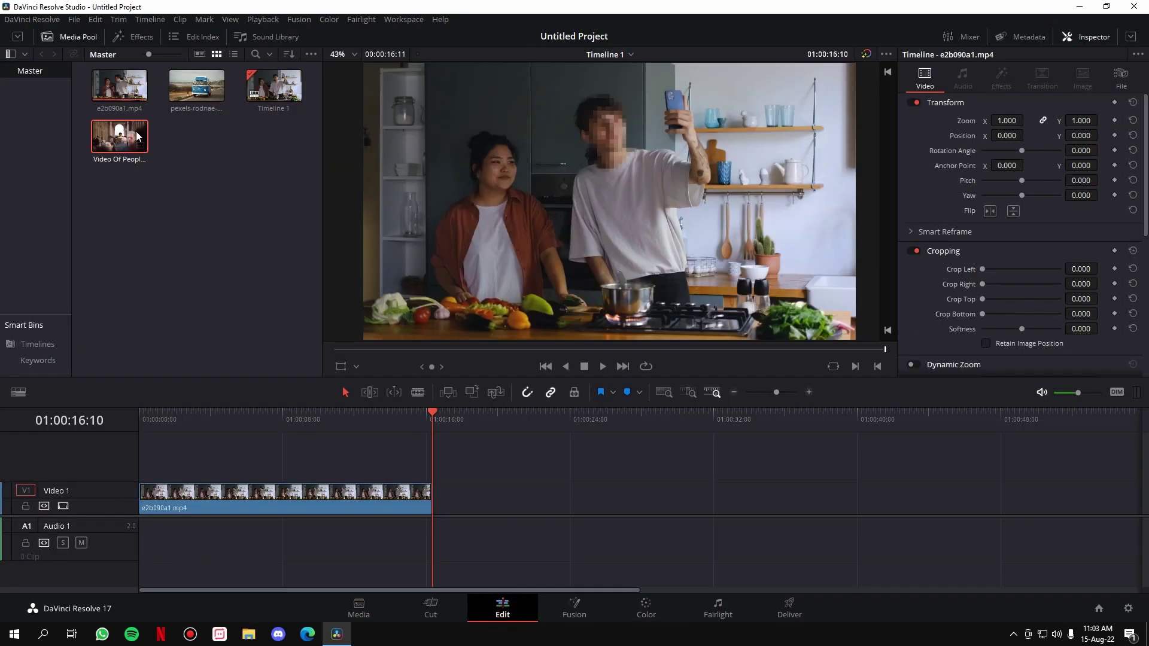
Add Video Of People Walking.mp4 after the kitchen clip on Video 1 and play it.
{"action": "left_click_drag", "start_coordinate": [119, 137], "coordinate": [441, 485]}
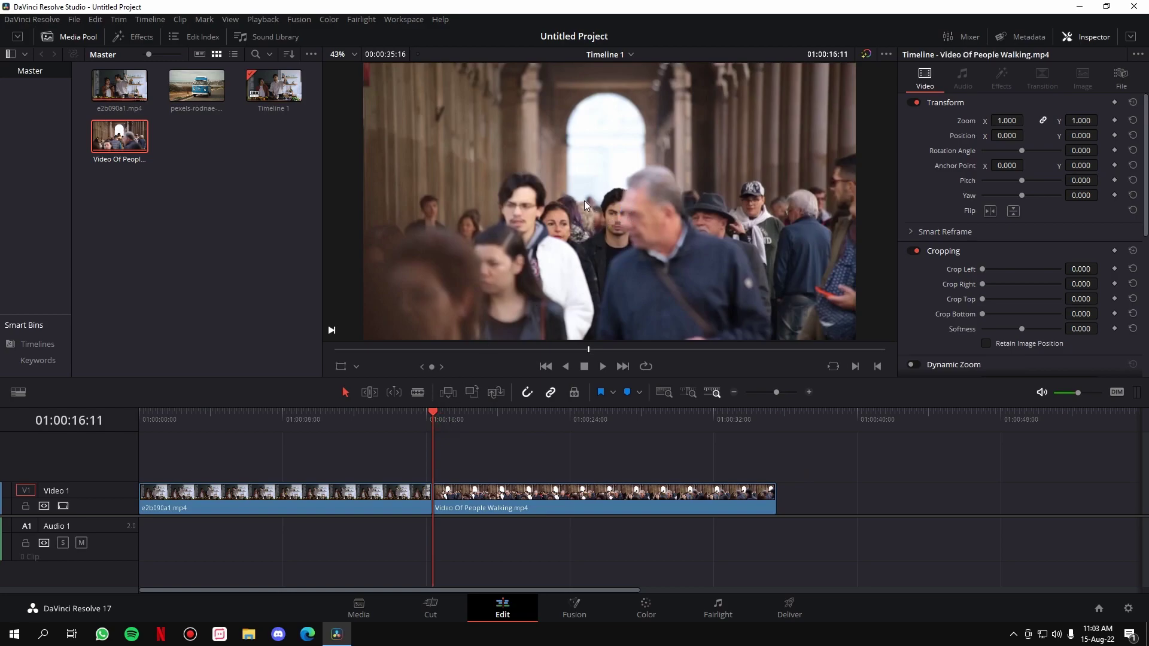
{"action": "key", "text": "space"}
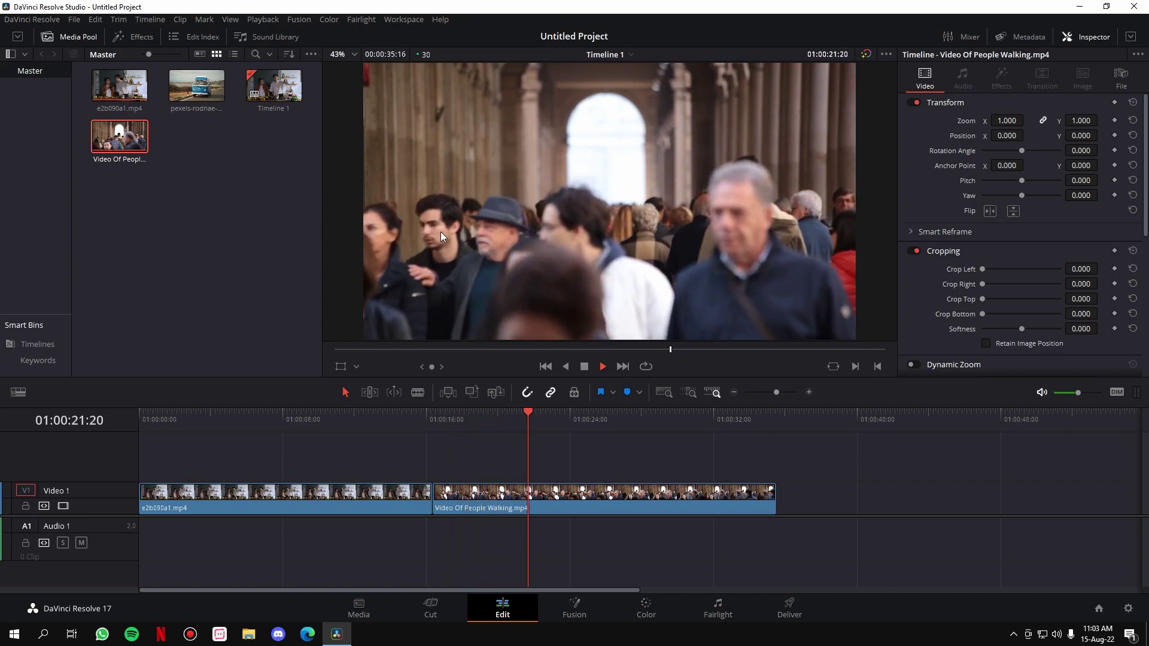
{"action": "key", "text": "space"}
Trim the crowd clip to end at 01:00:23:09 and put the playhead at its start.
{"action": "left_click_drag", "start_coordinate": [776, 497], "coordinate": [556, 498]}
{"action": "left_click_drag", "start_coordinate": [479, 410], "coordinate": [466, 418]}
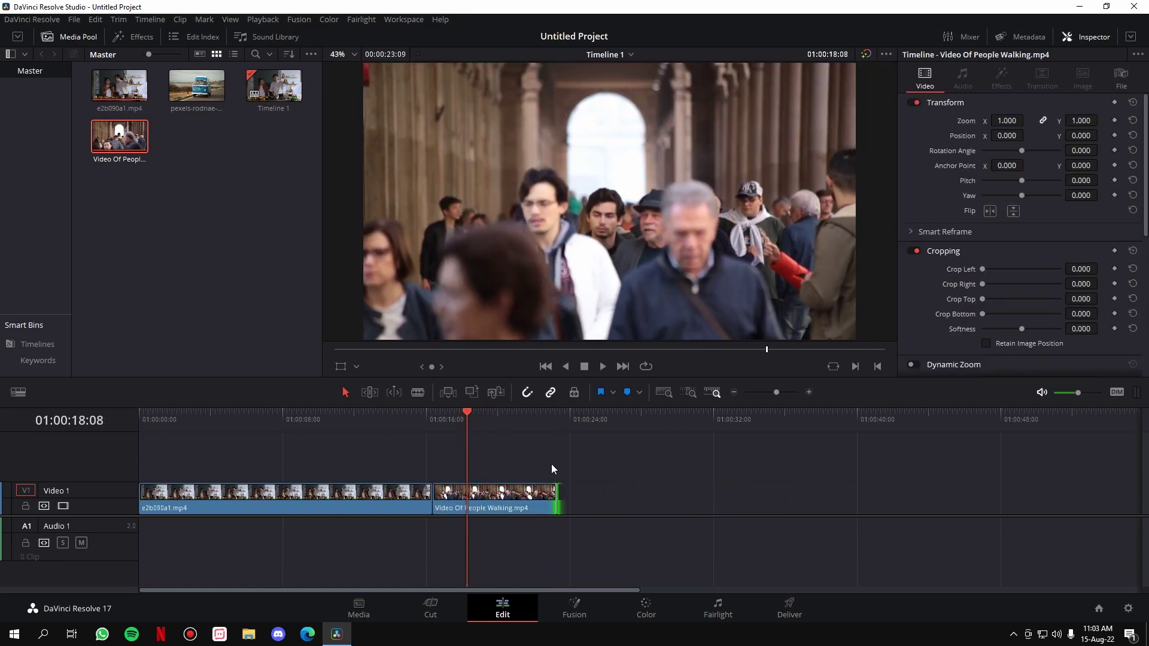
{"action": "left_click", "coordinate": [607, 461]}
{"action": "left_click_drag", "start_coordinate": [466, 413], "coordinate": [484, 415]}
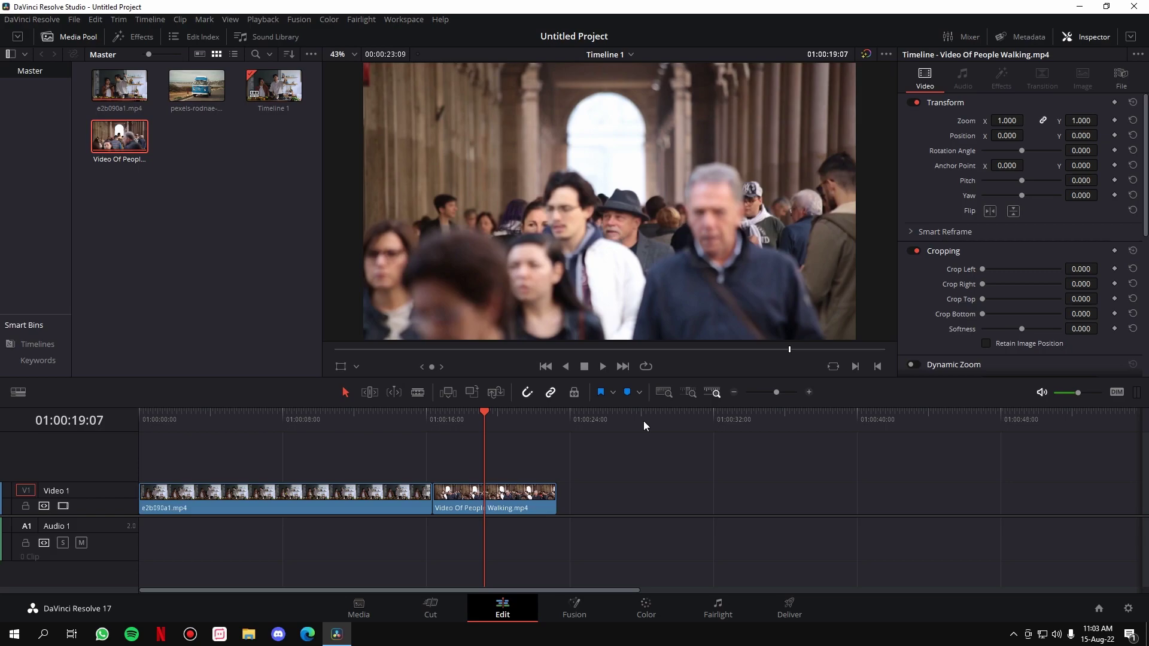
{"action": "left_click", "coordinate": [442, 415]}
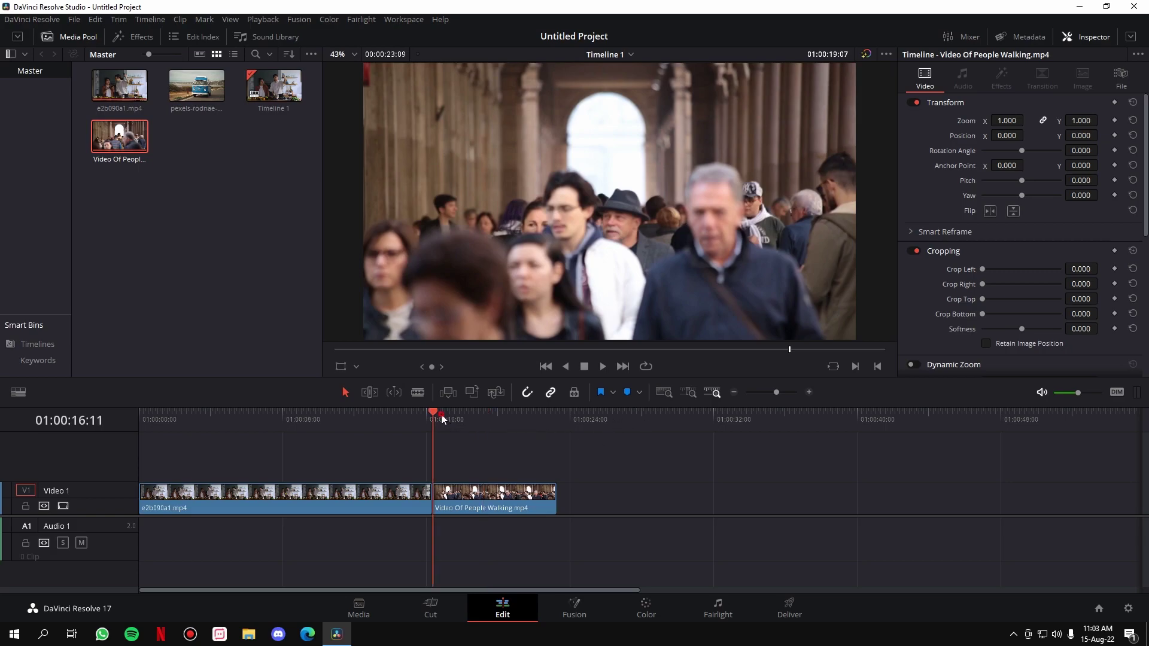
On the Color page, add a serial node after node 01 of the crowd clip and label it 'blur'.
{"action": "left_click", "coordinate": [636, 606]}
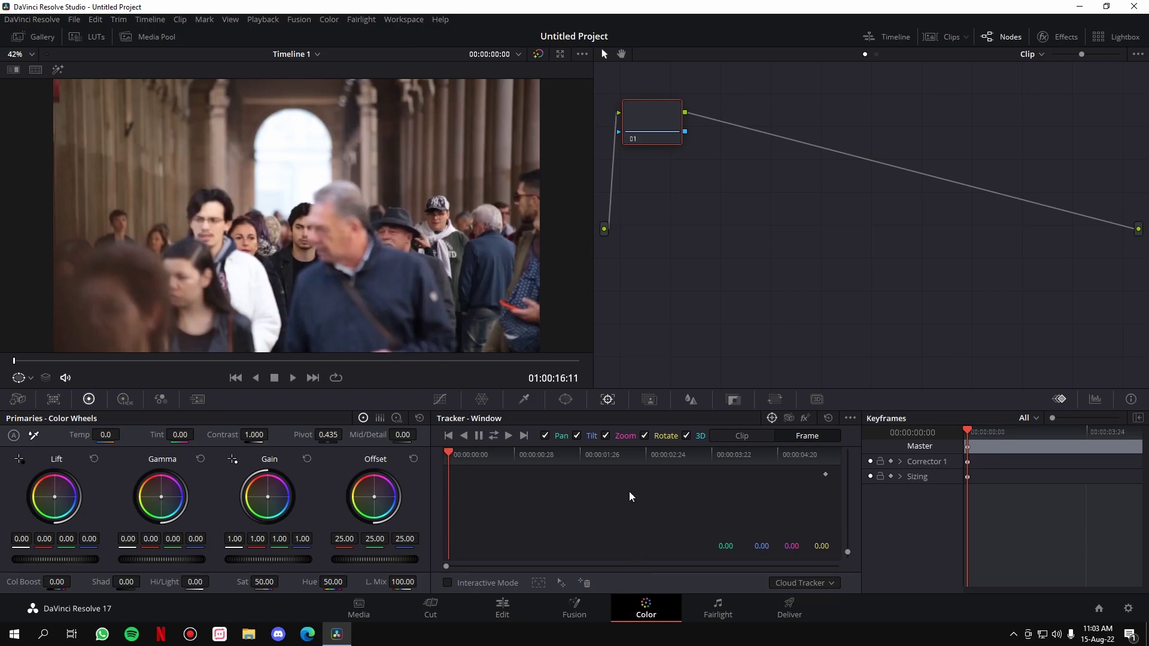
{"action": "right_click", "coordinate": [645, 123]}
{"action": "mouse_move", "coordinate": [716, 181]}
{"action": "left_click", "coordinate": [771, 187]}
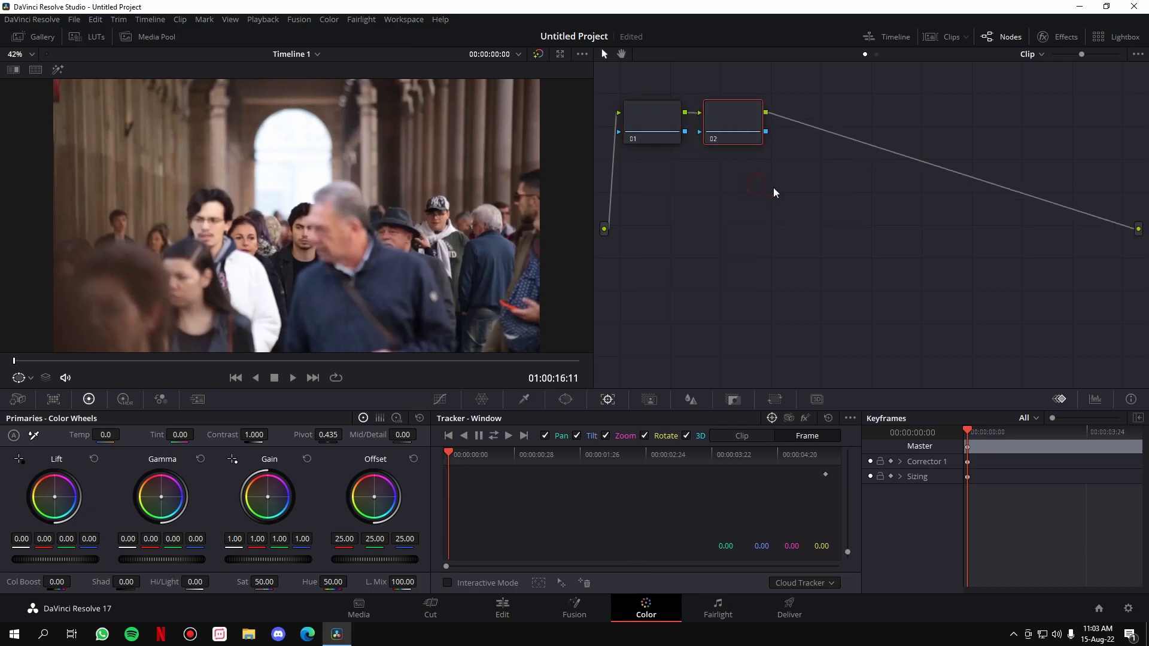
{"action": "right_click", "coordinate": [744, 117]}
{"action": "left_click", "coordinate": [773, 141]}
{"action": "type", "text": "blur"}
{"action": "key", "text": "Return"}
Add a circle window shaped as a small oval (size 14.12, aspect 32.93) over a young man's face.
{"action": "left_click", "coordinate": [565, 401]}
{"action": "left_click", "coordinate": [458, 498]}
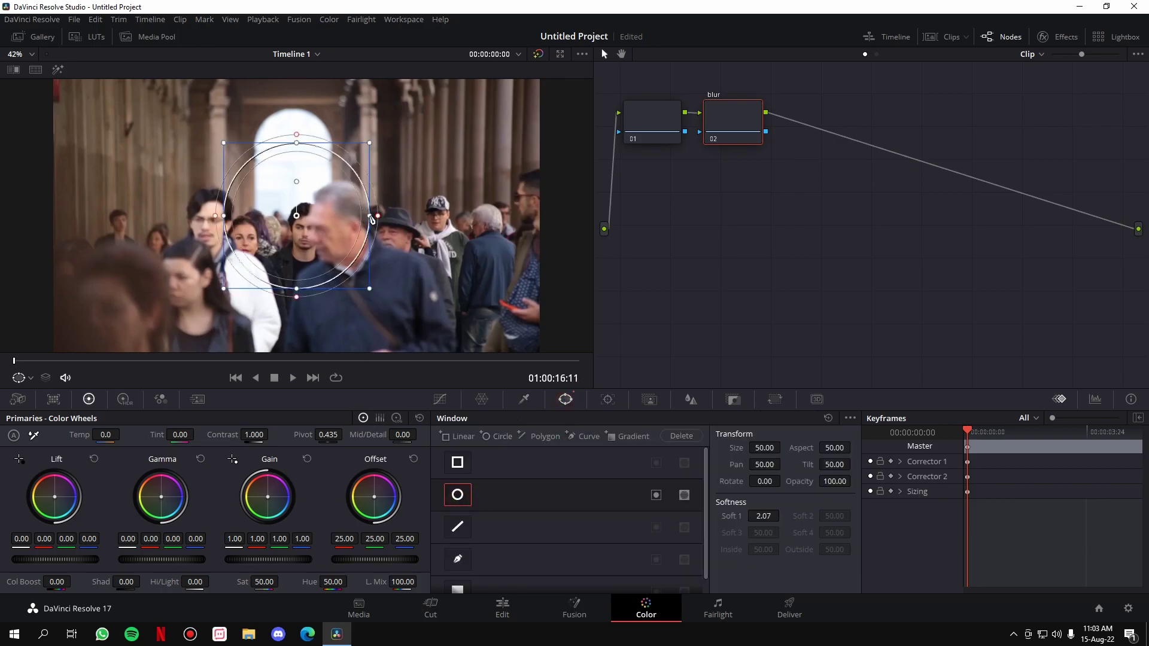
{"action": "left_click_drag", "start_coordinate": [370, 215], "coordinate": [315, 212]}
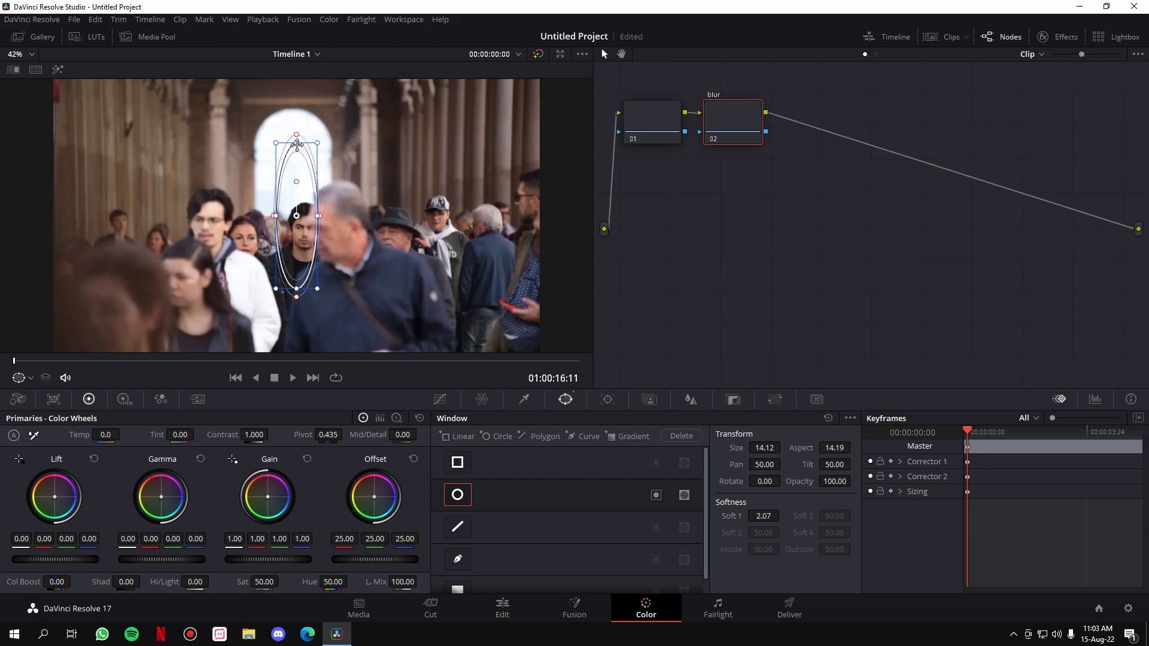
{"action": "left_click_drag", "start_coordinate": [297, 135], "coordinate": [302, 227]}
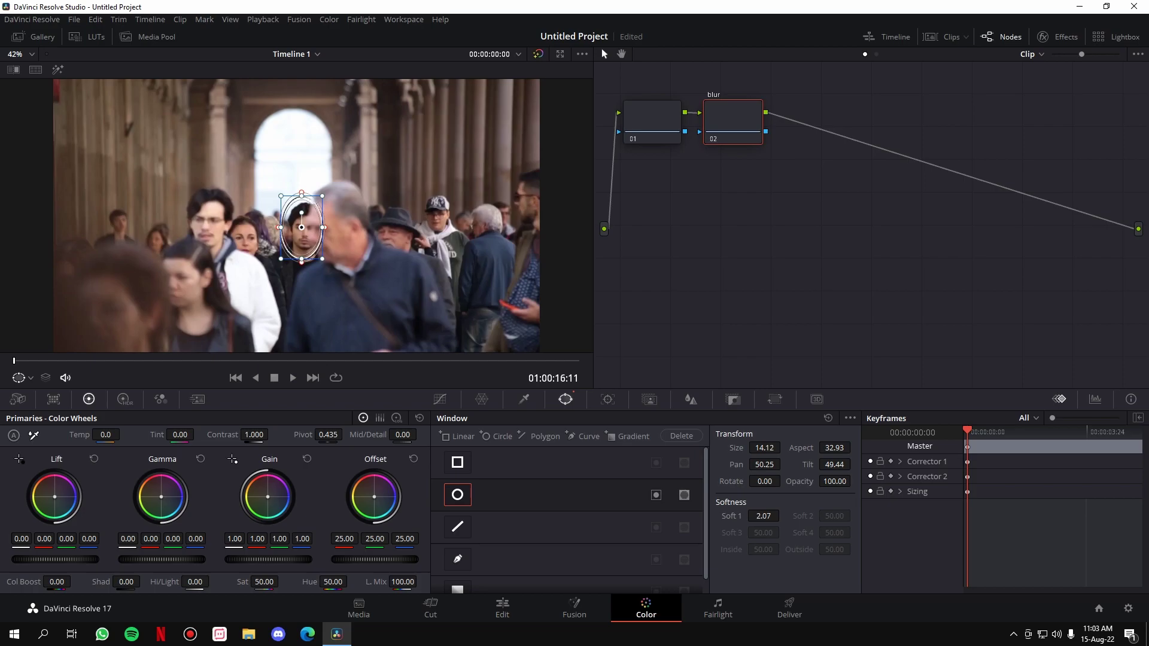
{"action": "left_click", "coordinate": [607, 400]}
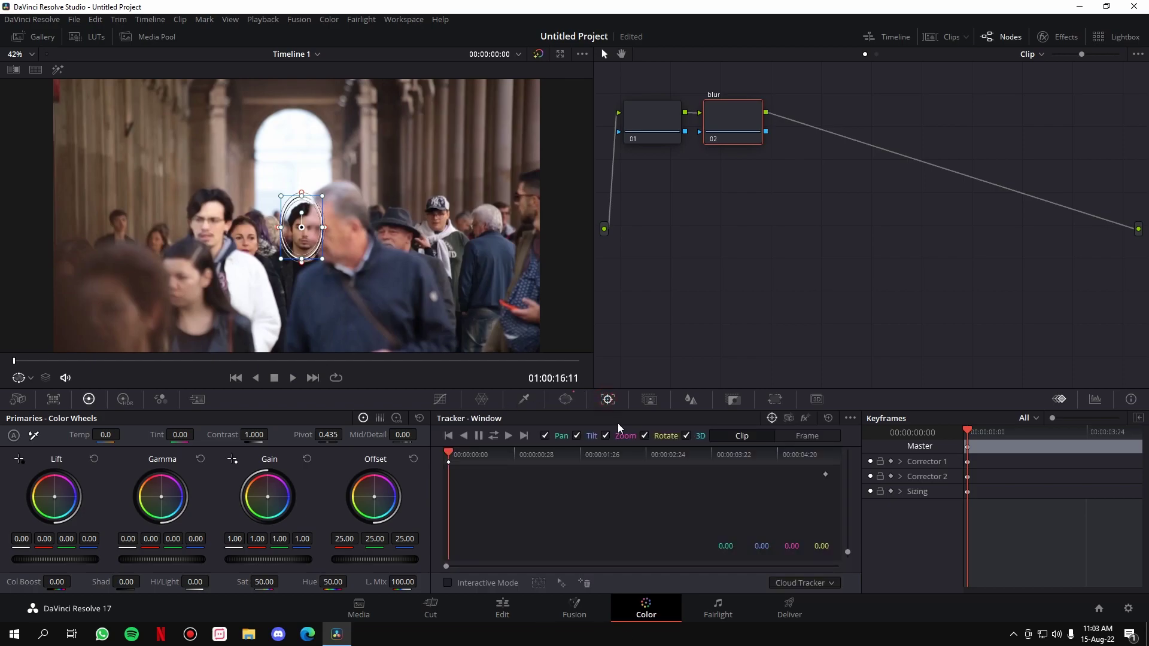
Track the oval forward through the crowd clip, then switch the tracker to Frame mode.
{"action": "left_click", "coordinate": [508, 436]}
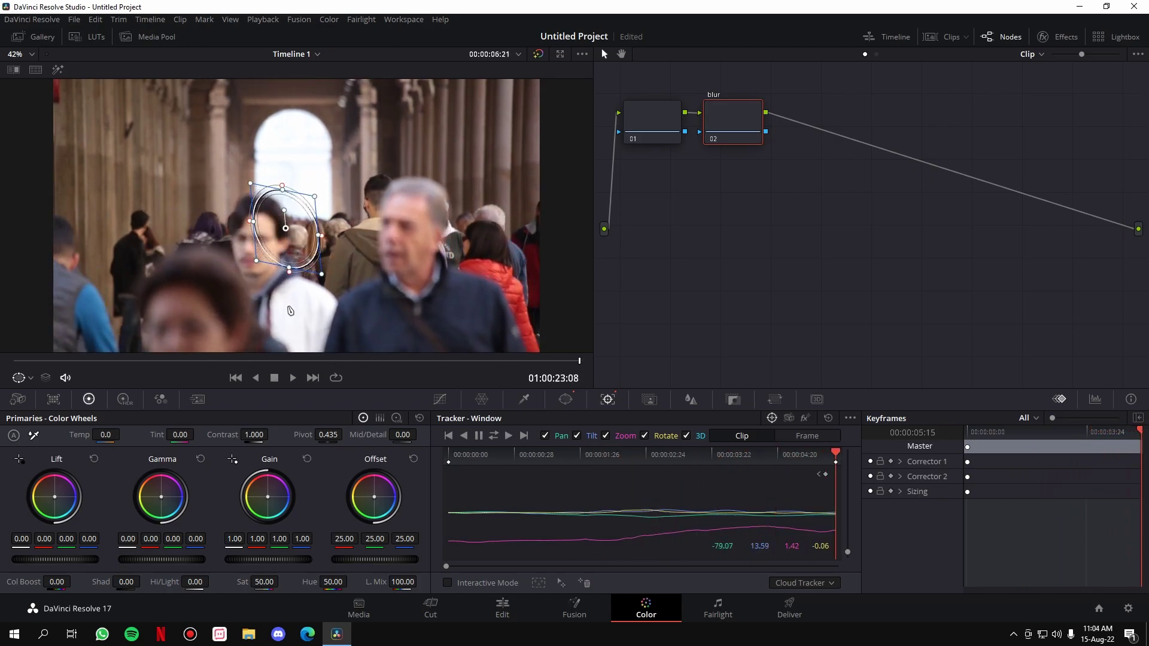
{"action": "left_click_drag", "start_coordinate": [267, 361], "coordinate": [228, 370]}
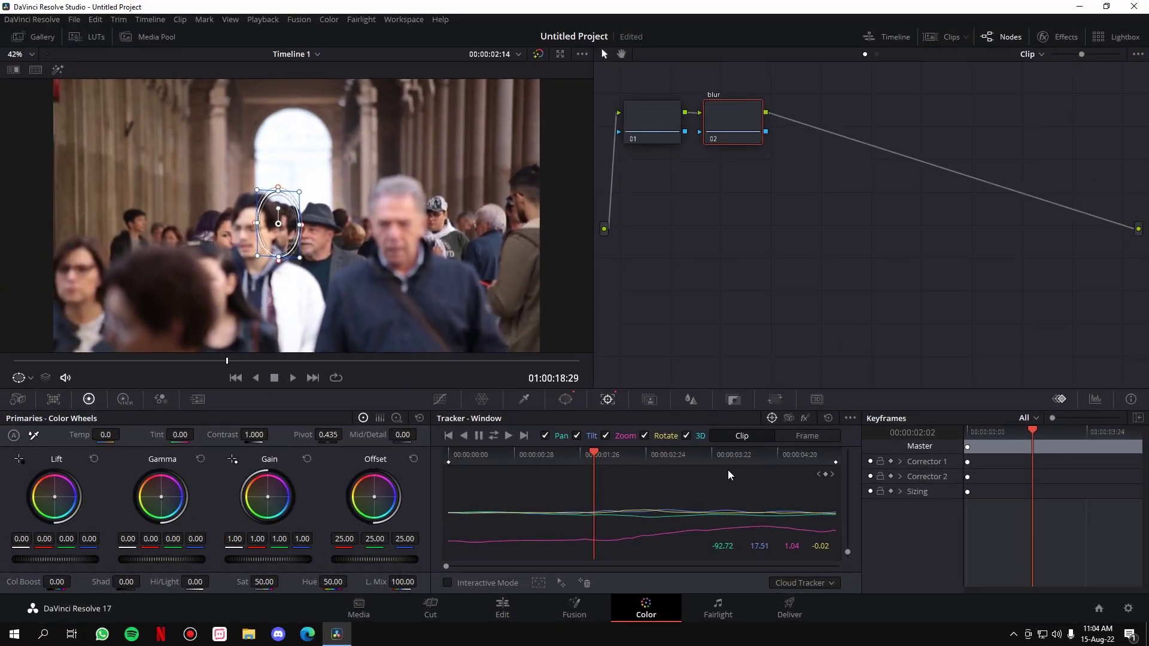
{"action": "left_click", "coordinate": [803, 437]}
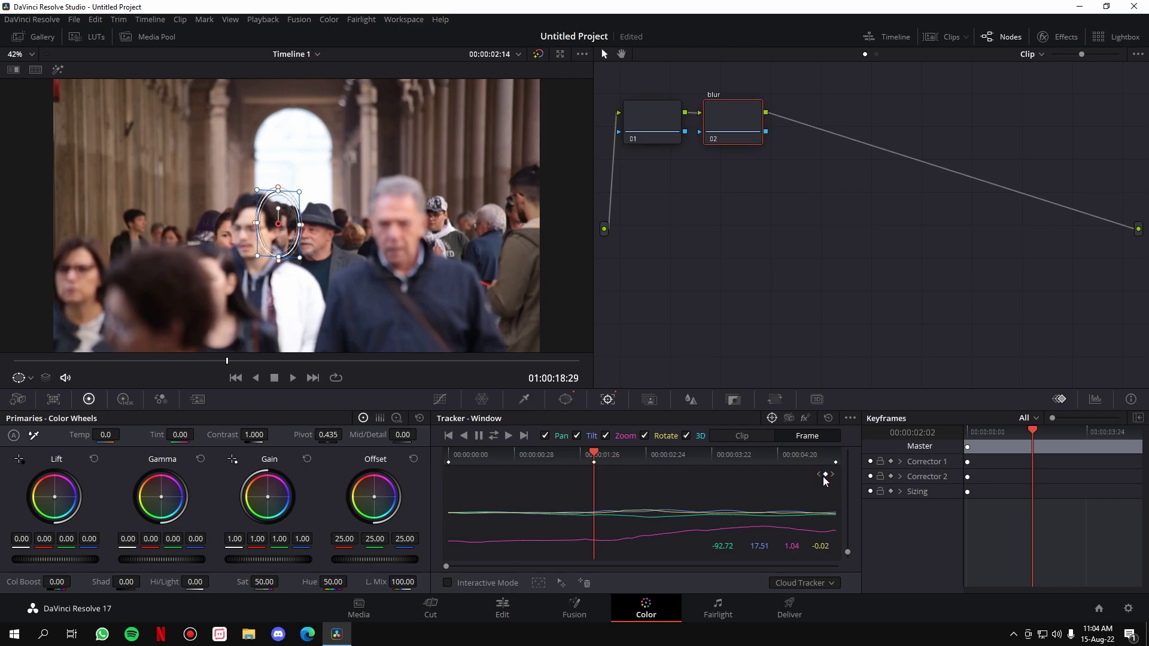
Move to about 00:00:02:03 of the crowd clip, stepping frame by frame.
{"action": "left_click", "coordinate": [449, 455]}
{"action": "left_click_drag", "start_coordinate": [589, 454], "coordinate": [591, 454]}
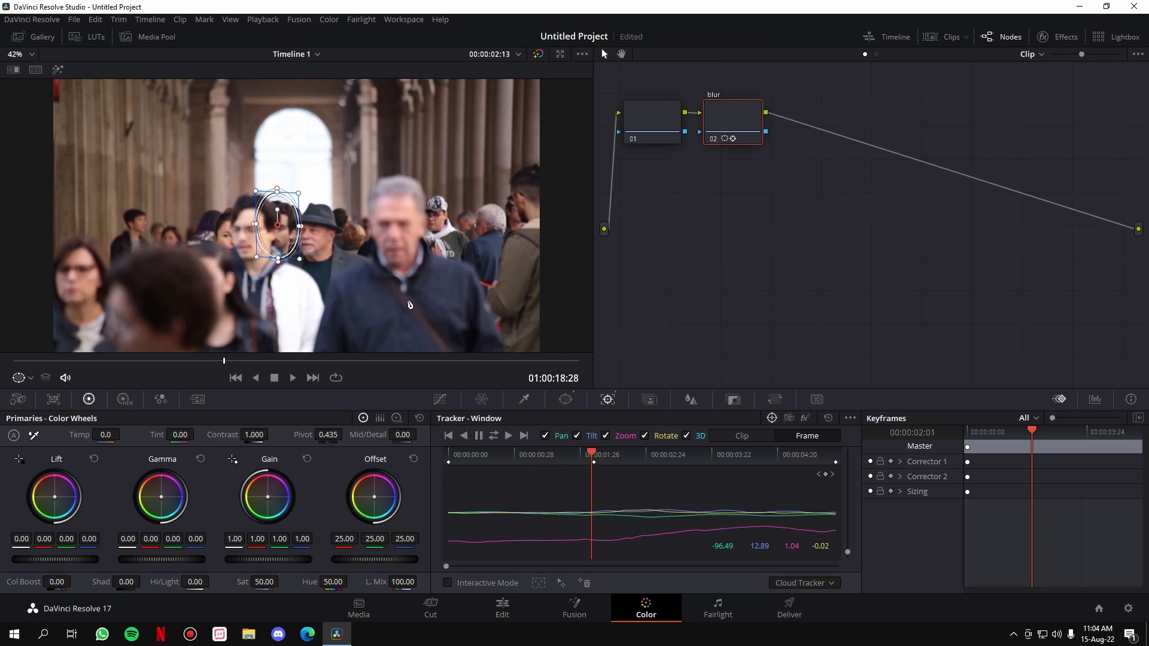
{"action": "left_click", "coordinate": [594, 466]}
{"action": "left_click", "coordinate": [594, 467]}
{"action": "left_click", "coordinate": [595, 472]}
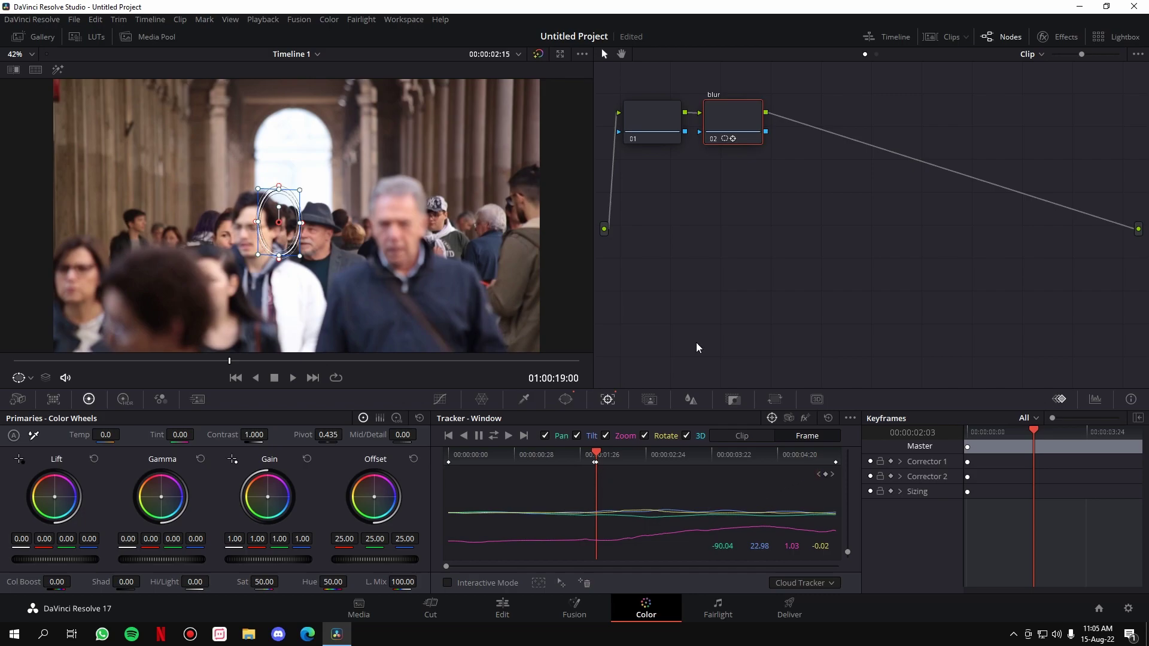
{"action": "scroll", "coordinate": [367, 199], "scroll_direction": "down", "scroll_amount": 3}
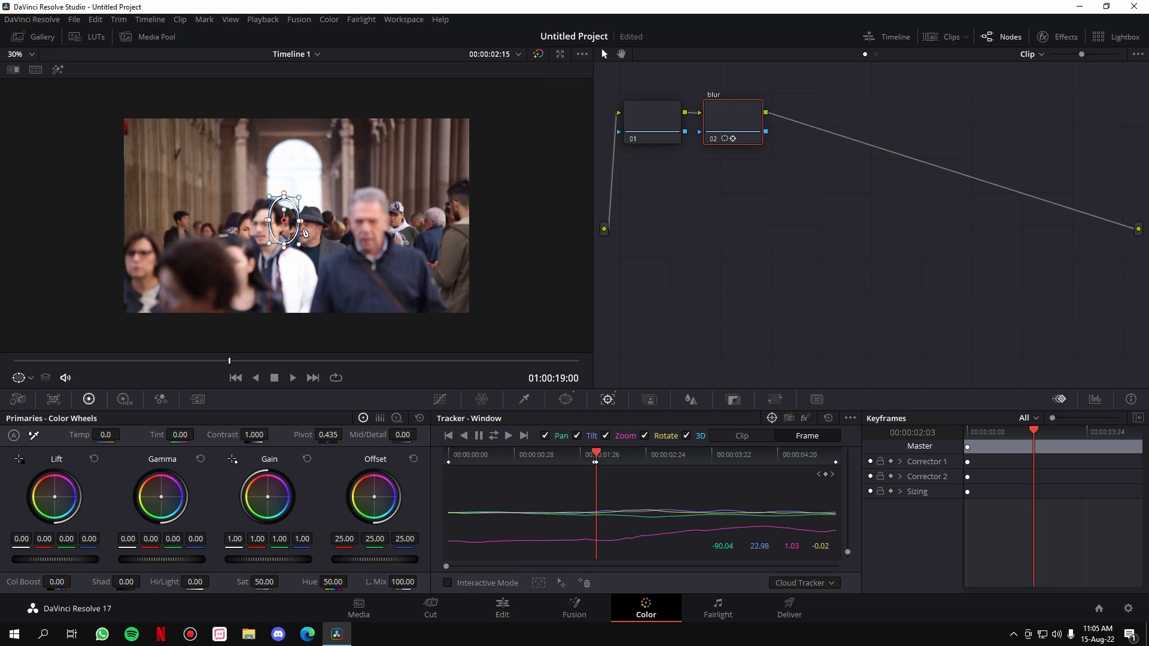
Drag the tracked oval window off the left edge of the crowd picture.
{"action": "left_click_drag", "start_coordinate": [271, 219], "coordinate": [35, 265]}
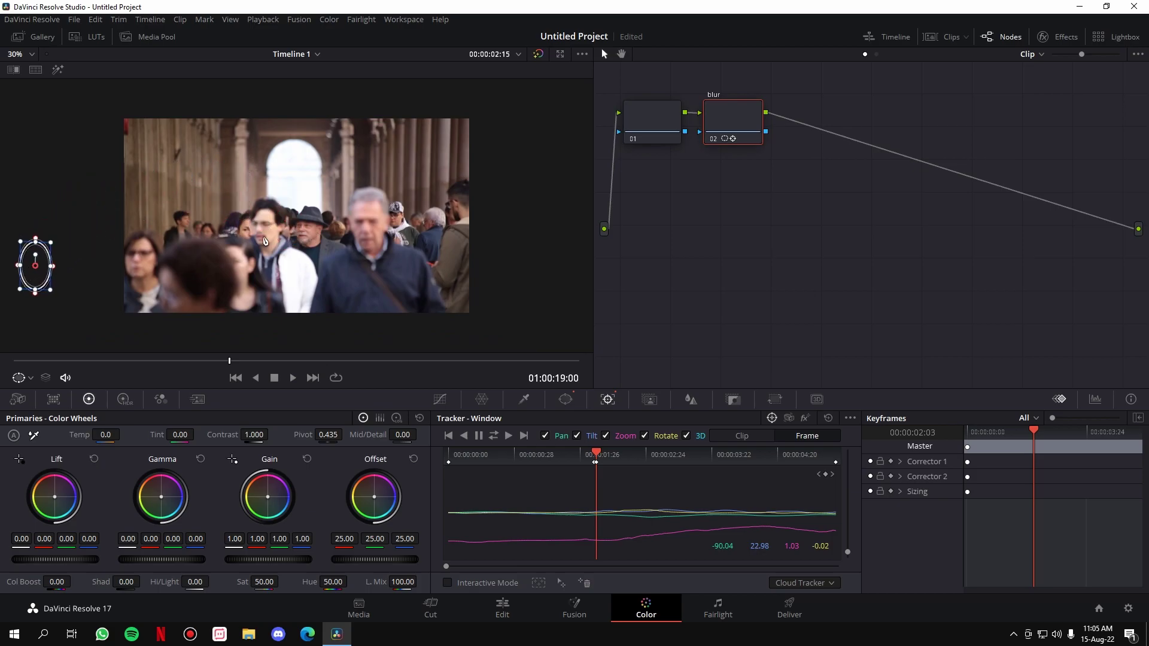
{"action": "scroll", "coordinate": [289, 225], "scroll_direction": "down", "scroll_amount": 2}
{"action": "scroll", "coordinate": [288, 224], "scroll_direction": "up", "scroll_amount": 2}
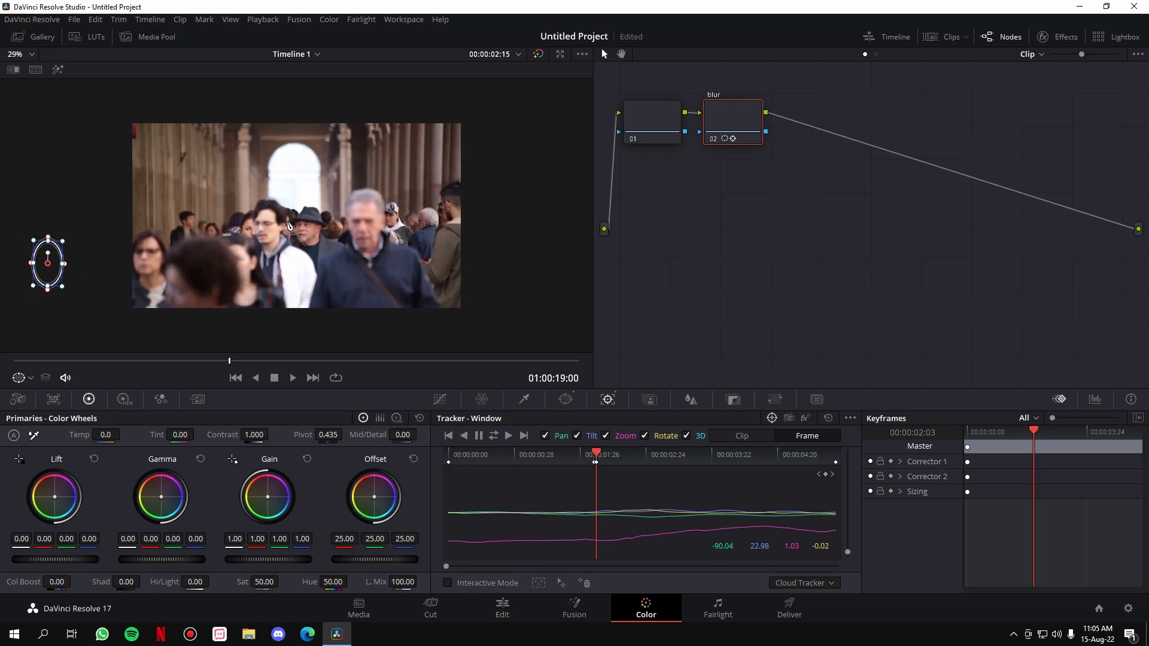
{"action": "left_click_drag", "start_coordinate": [36, 265], "coordinate": [34, 267]}
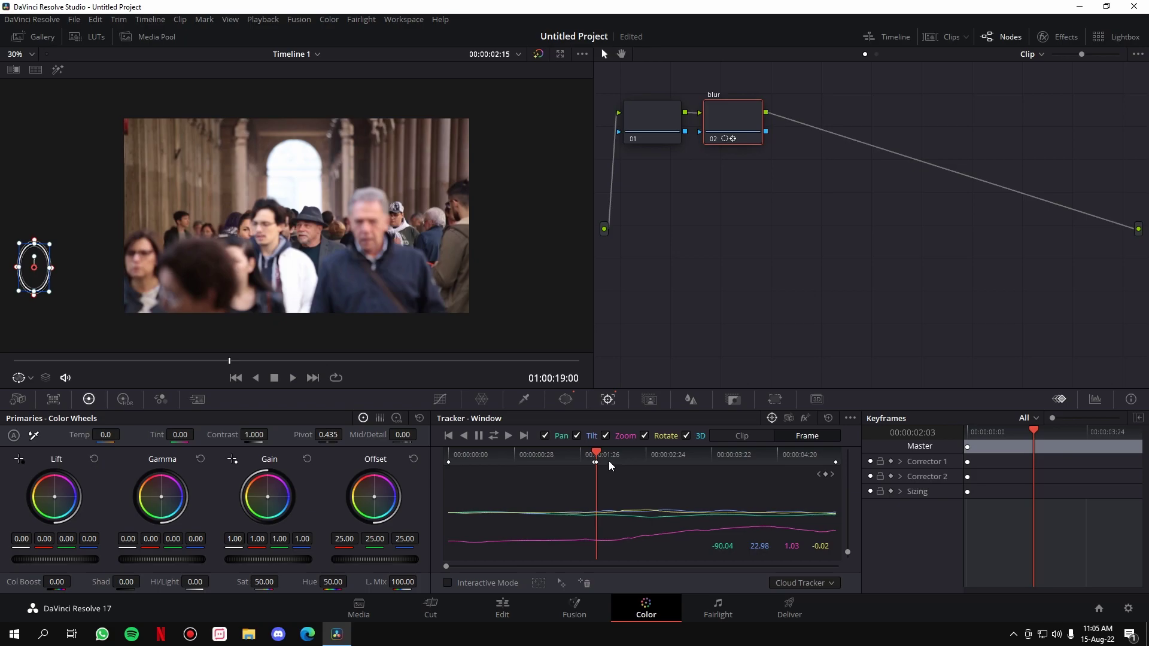
Play and scrub the next second, jumping between keyframes to check the oval's motion.
{"action": "key", "text": "space"}
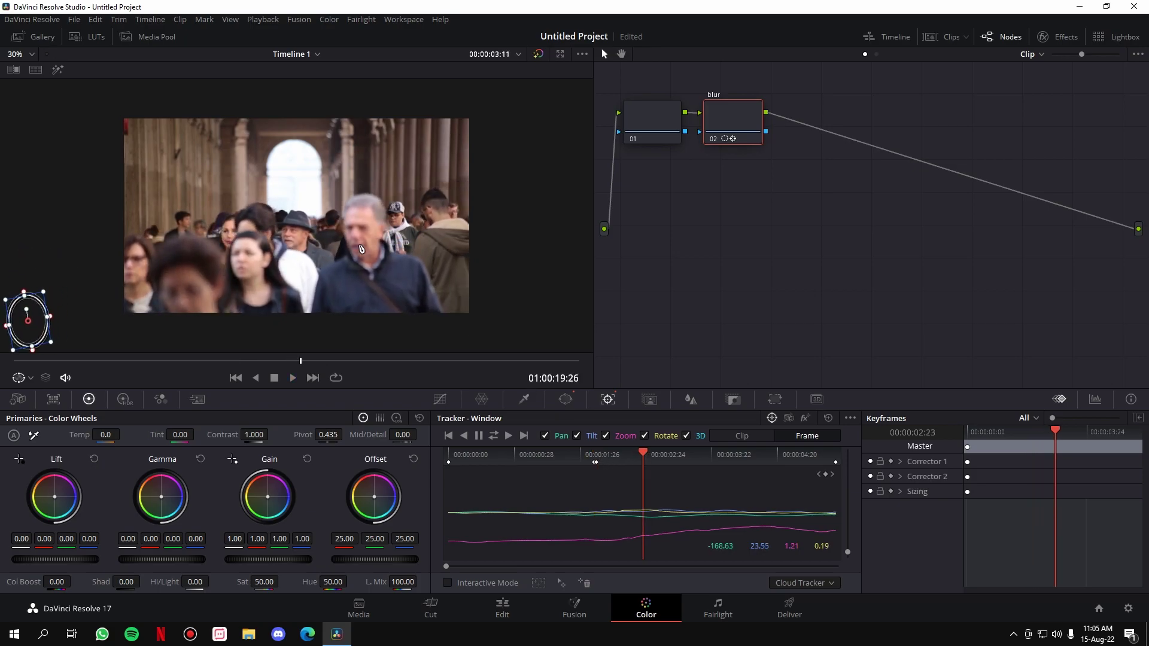
{"action": "key", "text": "space"}
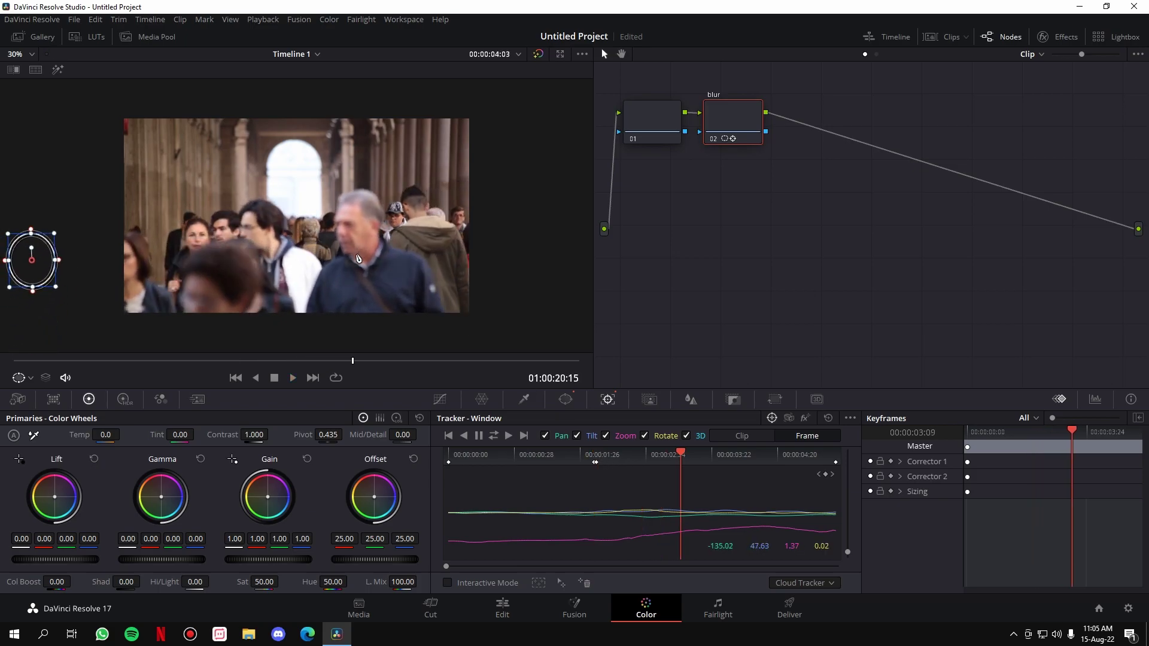
{"action": "left_click_drag", "start_coordinate": [353, 364], "coordinate": [329, 364]}
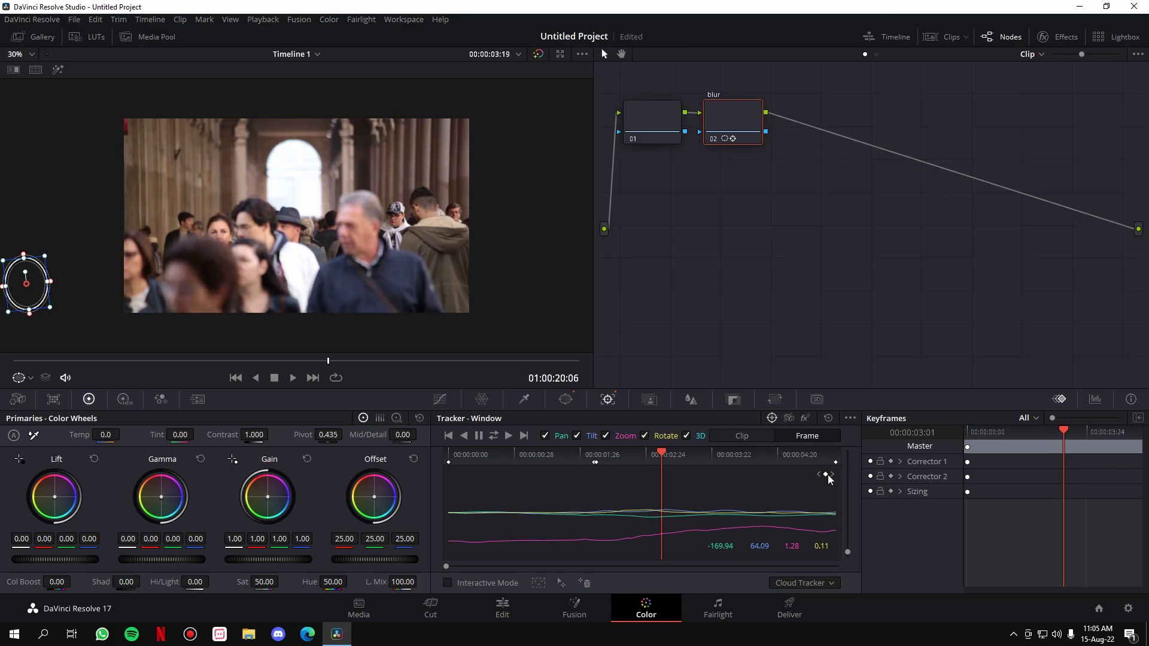
{"action": "left_click", "coordinate": [598, 455]}
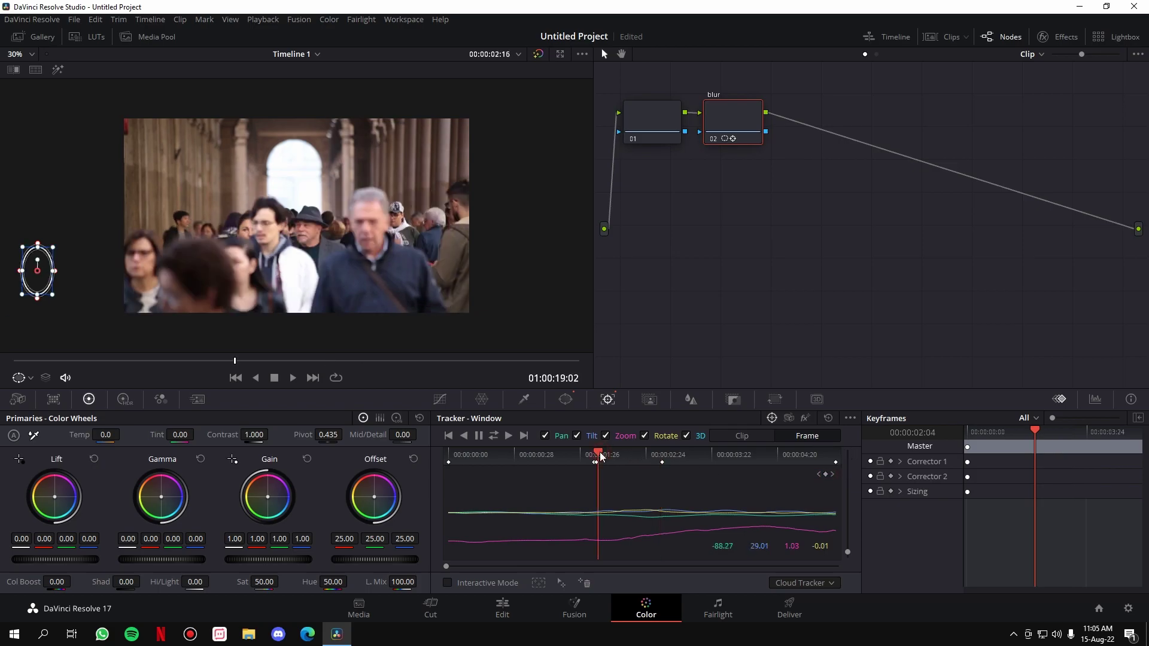
{"action": "left_click", "coordinate": [662, 456]}
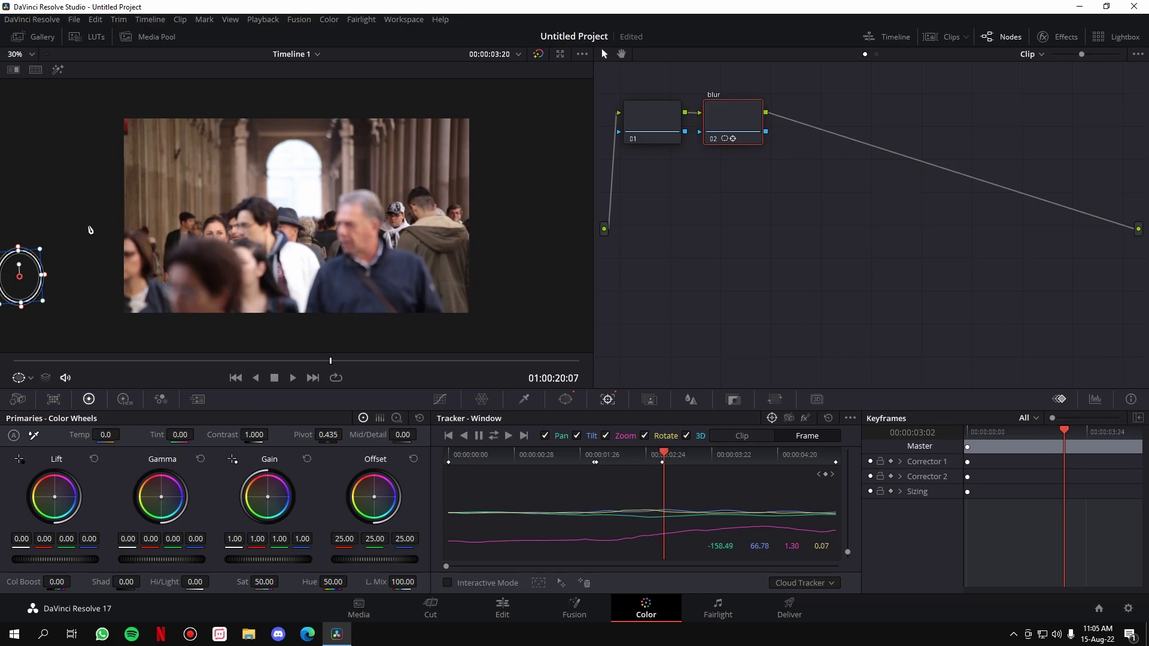
{"action": "key", "text": "Left"}
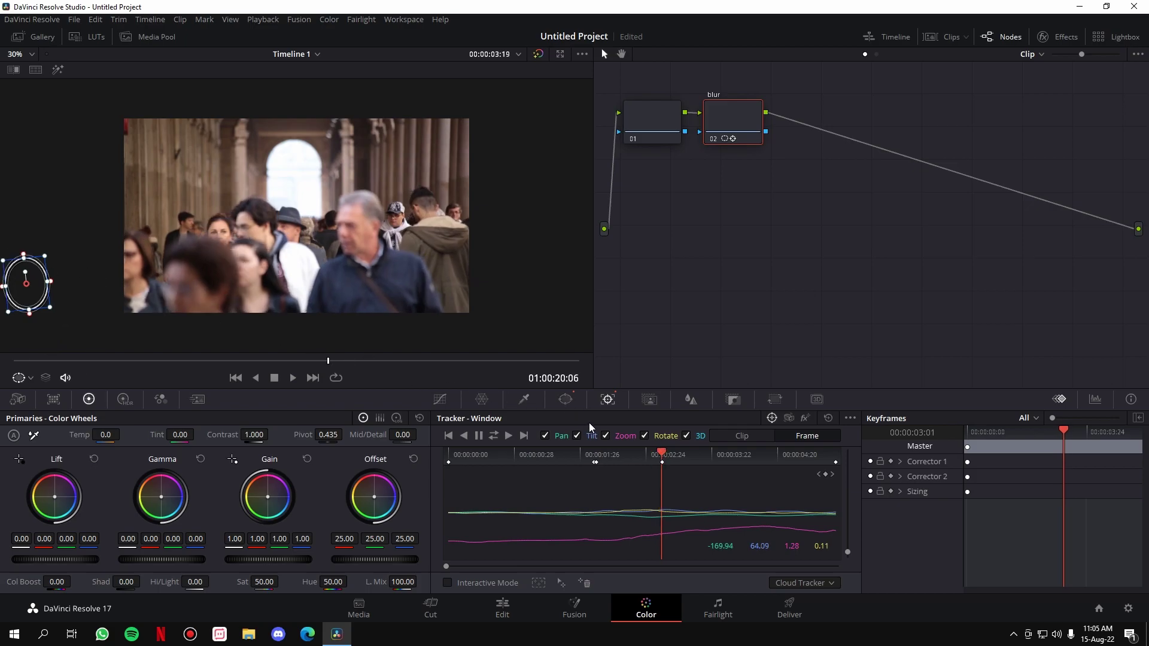
{"action": "key", "text": "Right"}
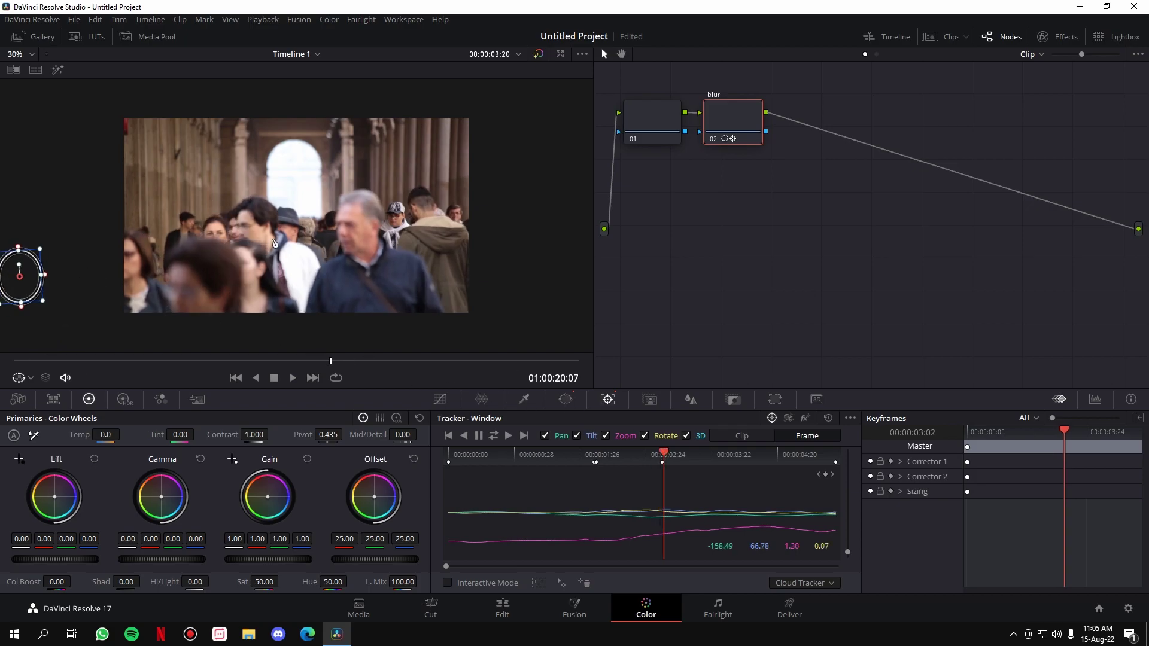
Keyframe at 01:00:20:11, put the oval back over the face, and re-track it forward.
{"action": "left_click", "coordinate": [825, 474]}
{"action": "left_click_drag", "start_coordinate": [18, 282], "coordinate": [232, 228]}
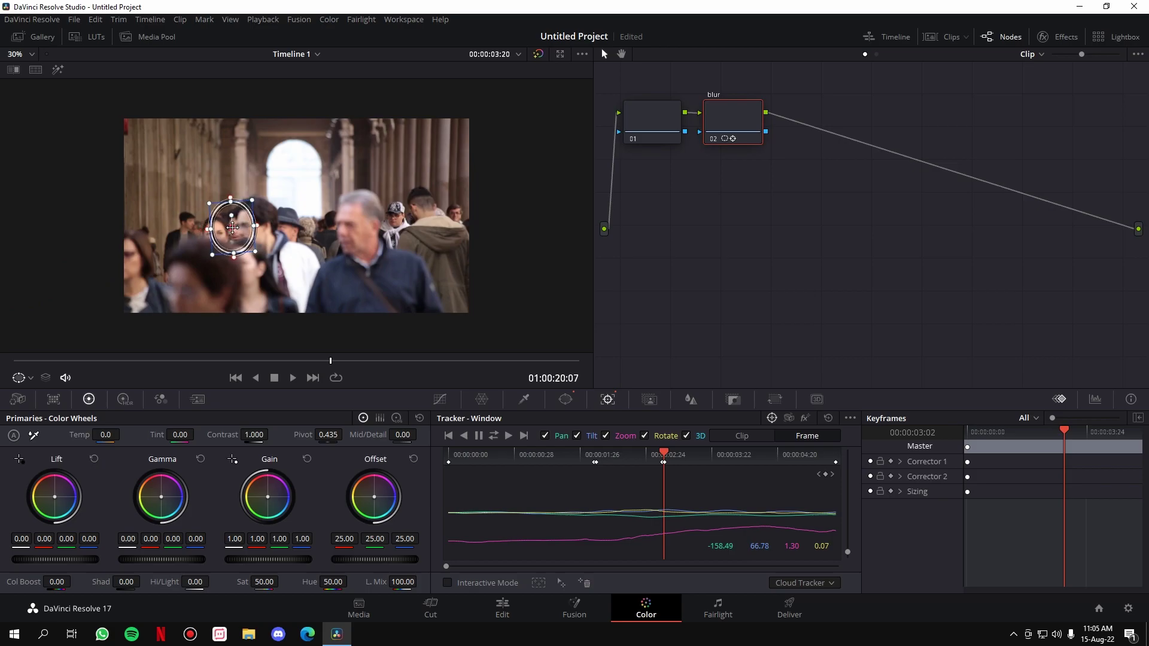
{"action": "scroll", "coordinate": [222, 230], "scroll_direction": "up", "scroll_amount": 3}
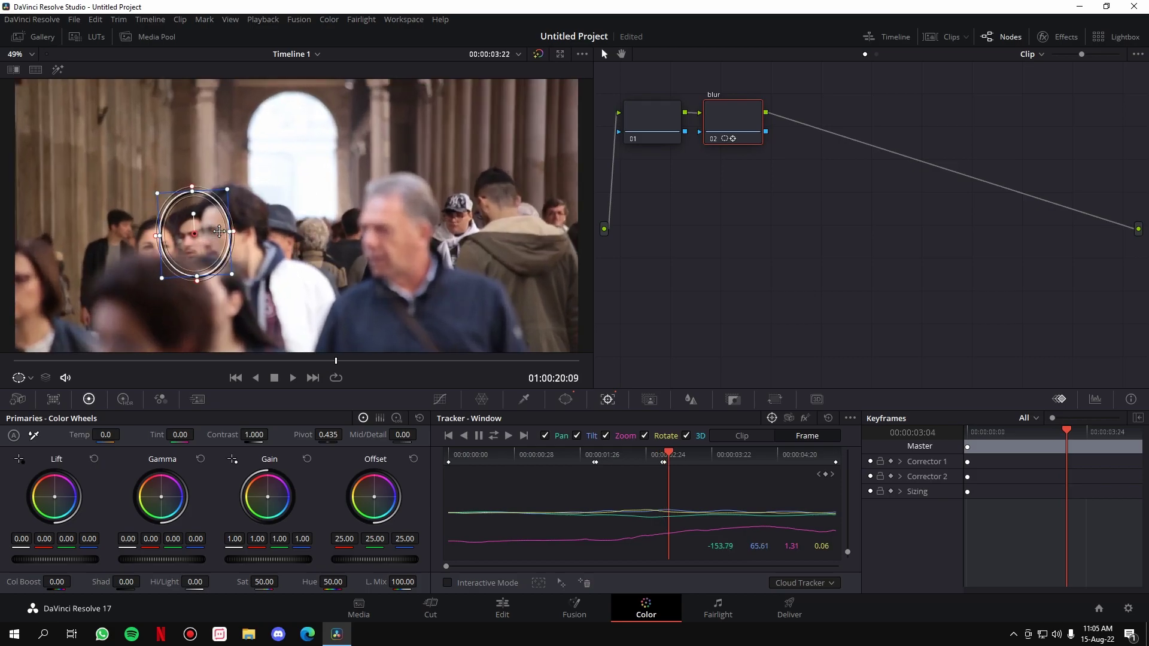
{"action": "left_click_drag", "start_coordinate": [196, 233], "coordinate": [188, 236]}
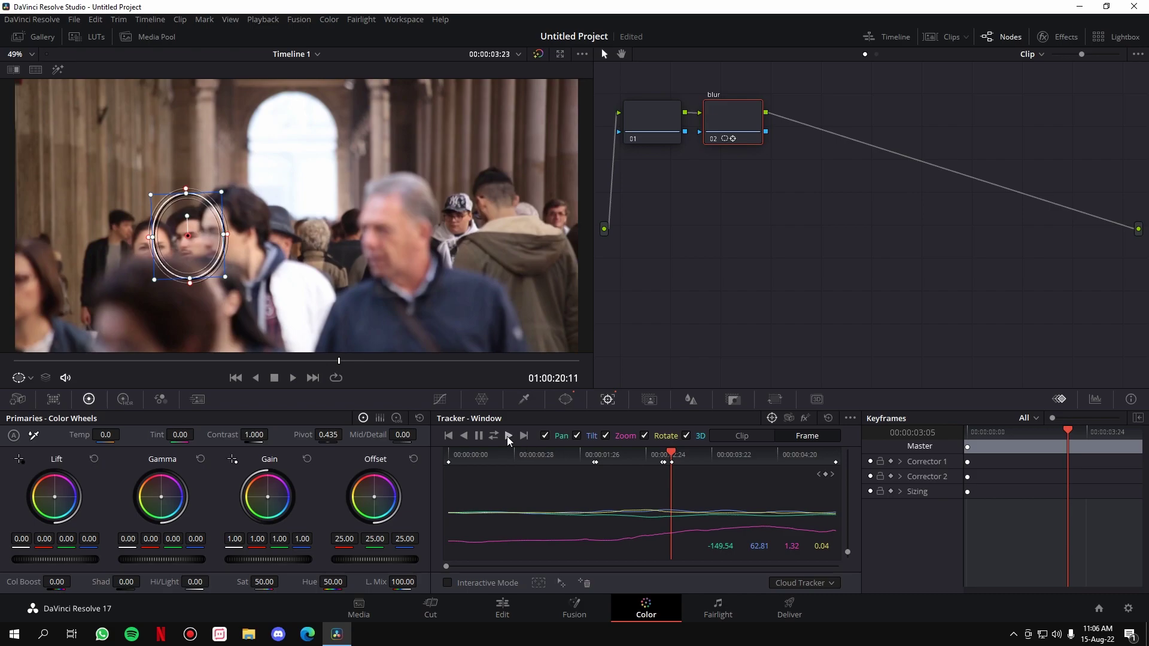
{"action": "left_click", "coordinate": [508, 437]}
{"action": "scroll", "coordinate": [97, 243], "scroll_direction": "down", "scroll_amount": 2}
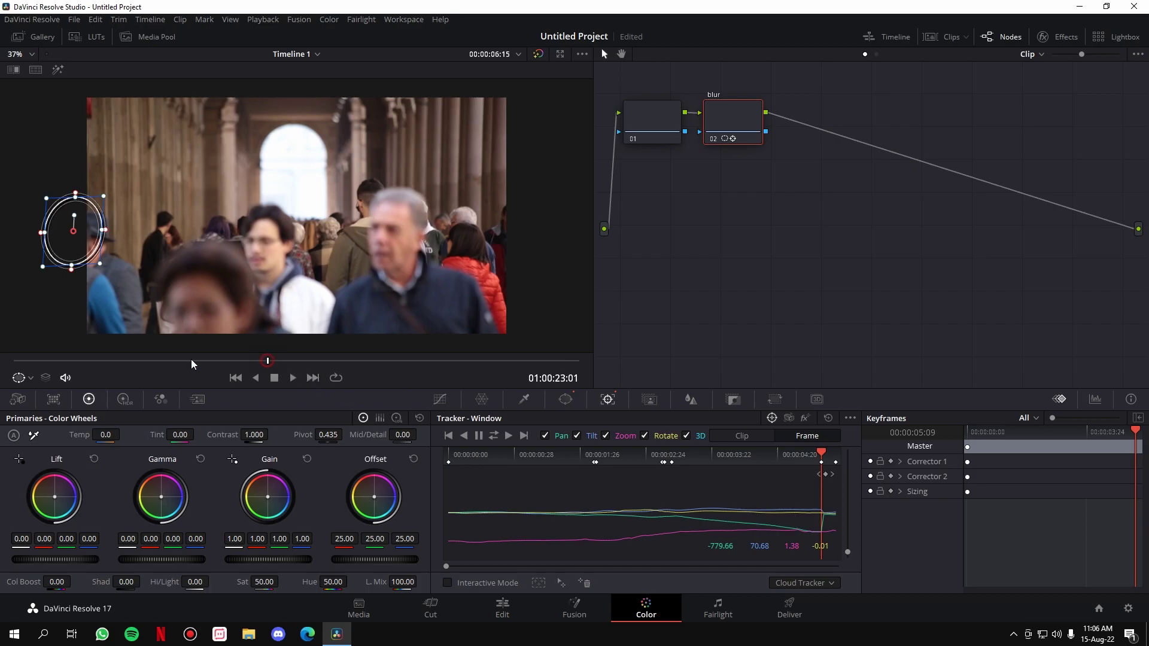
{"action": "left_click_drag", "start_coordinate": [192, 361], "coordinate": [4, 360]}
Apply Mosaic Blur to node 02, play a full-screen preview of the crowd clip, then go to Edit.
{"action": "left_click", "coordinate": [1068, 37]}
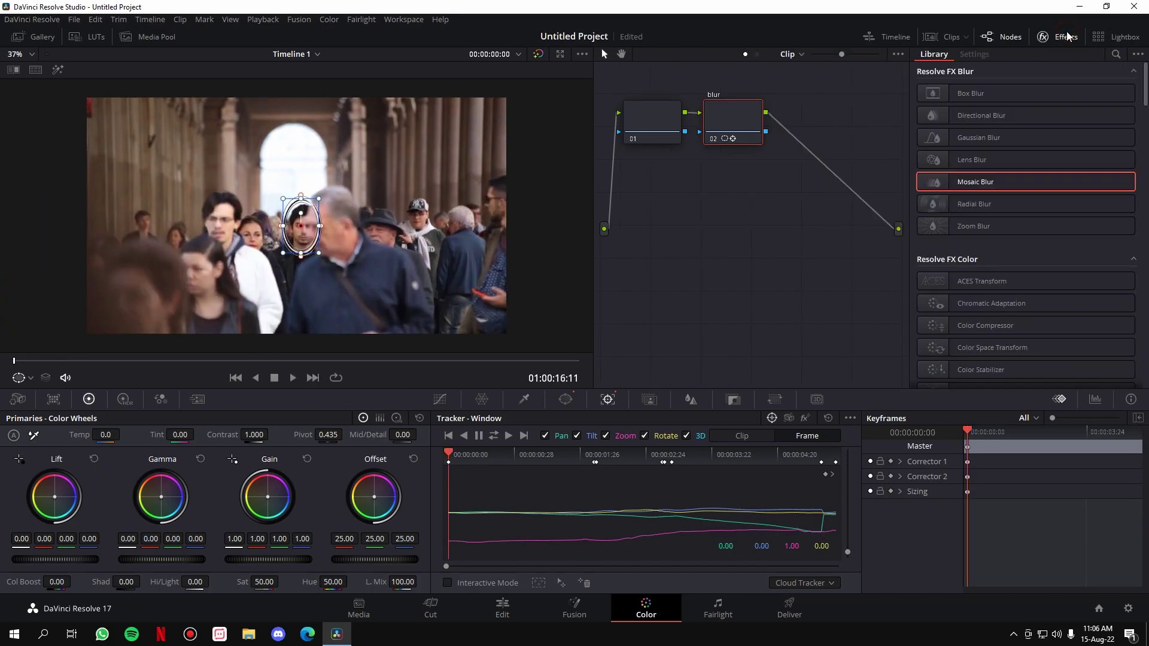
{"action": "left_click_drag", "start_coordinate": [962, 182], "coordinate": [723, 120]}
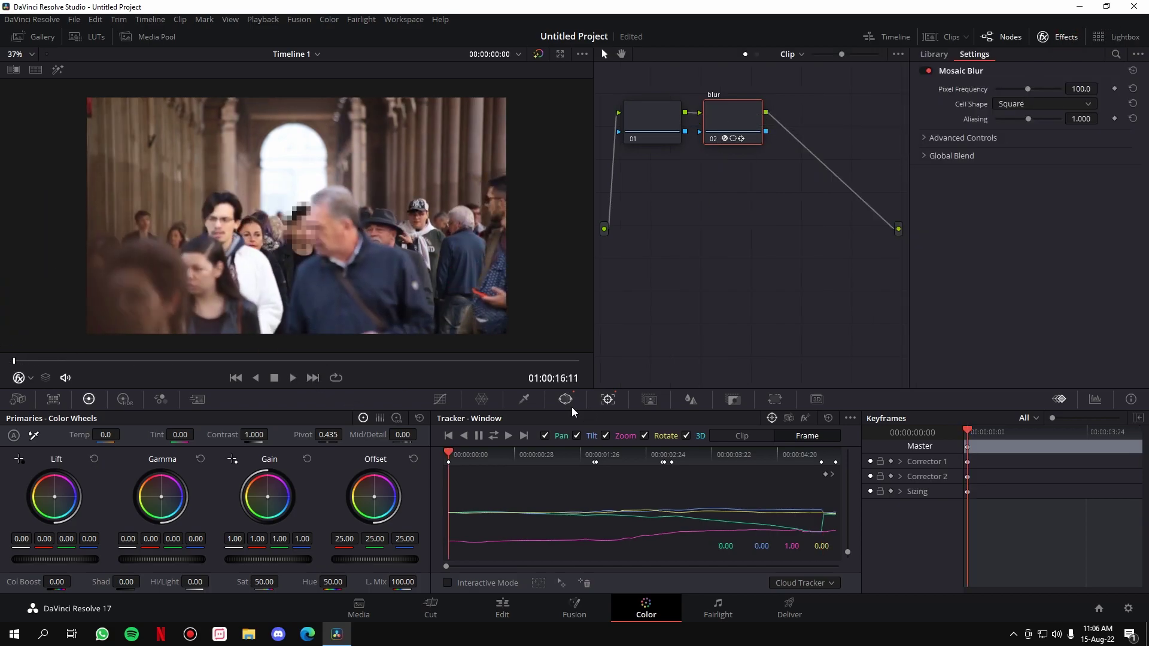
{"action": "key", "text": "p"}
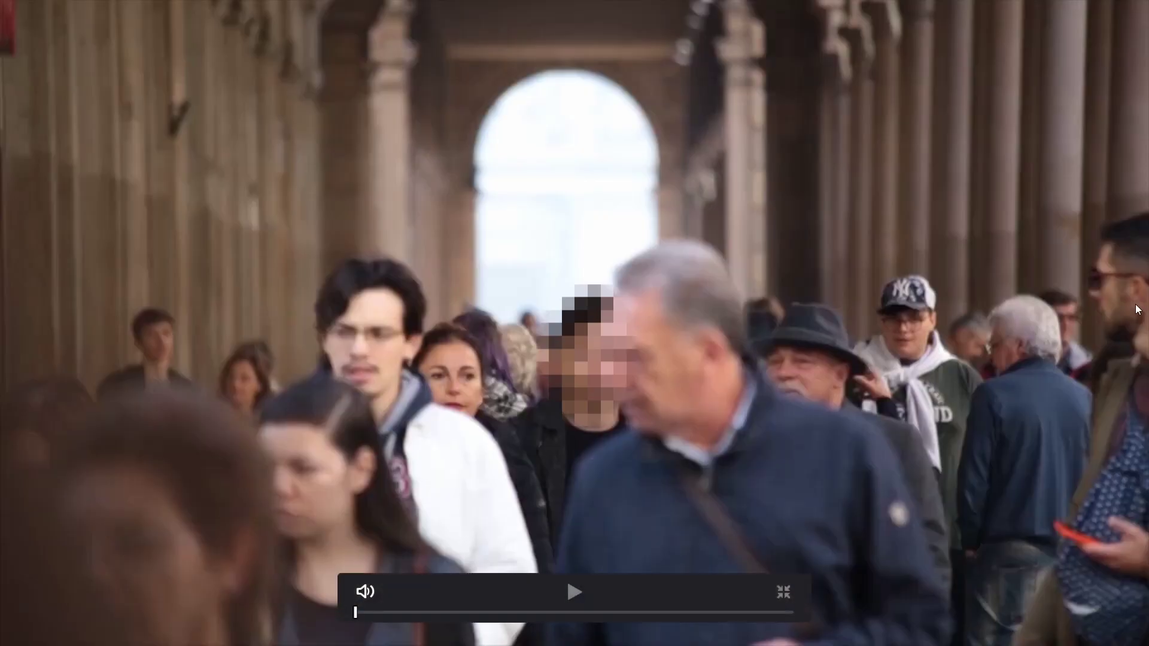
{"action": "key", "text": "space"}
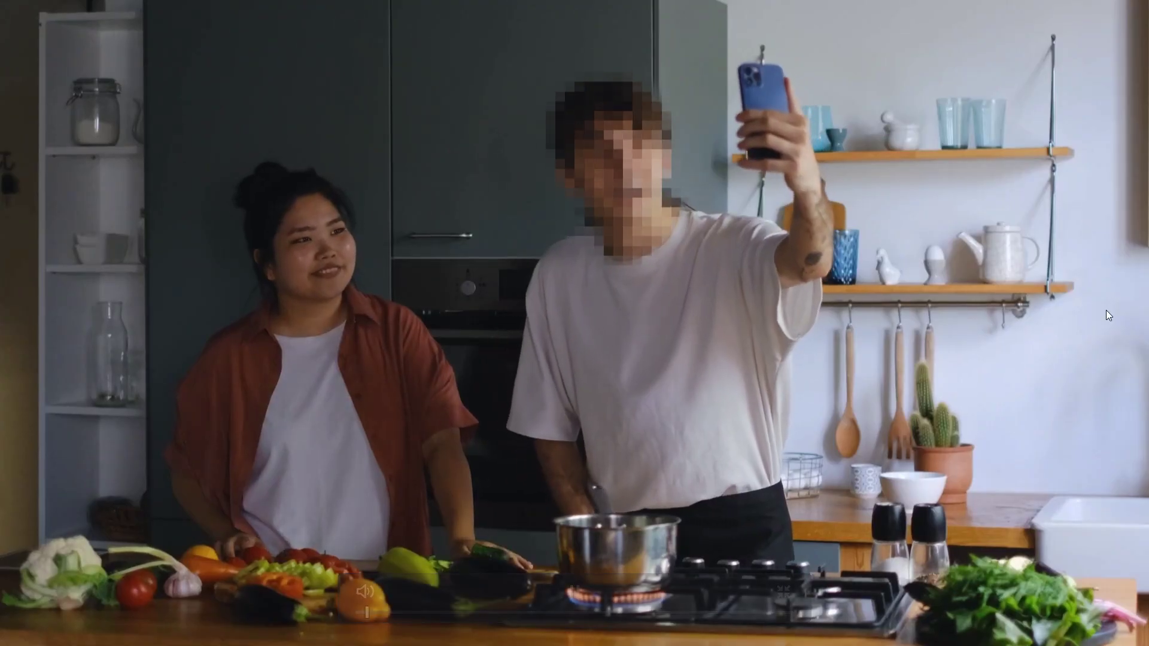
{"action": "key", "text": "Escape"}
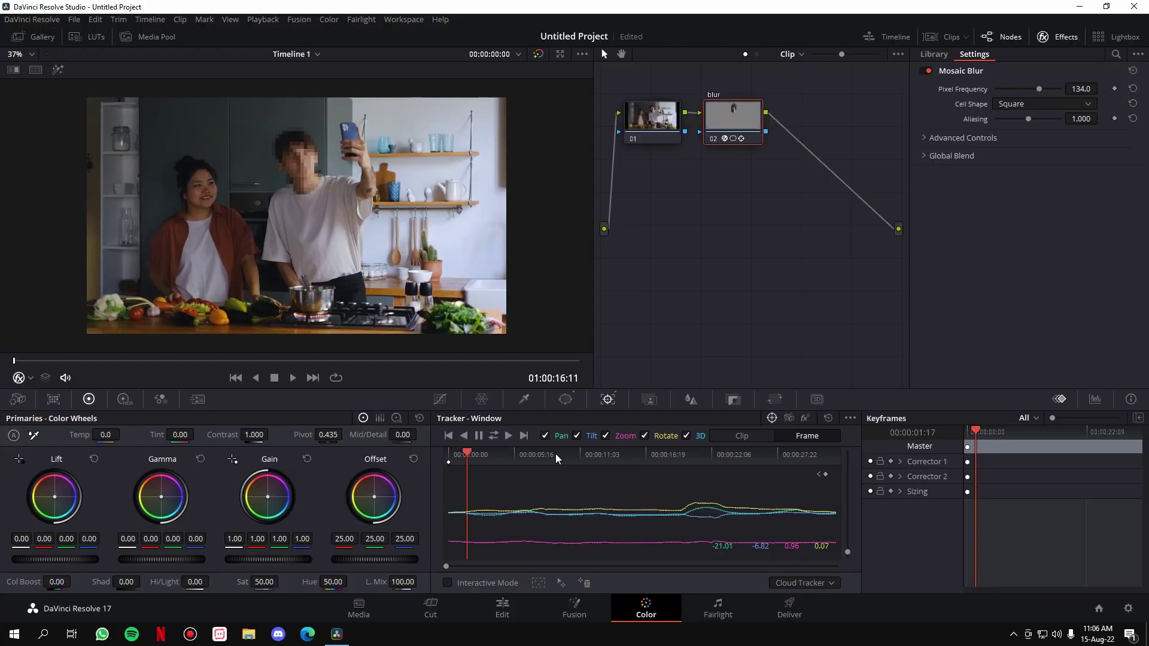
{"action": "key", "text": "shift+4"}
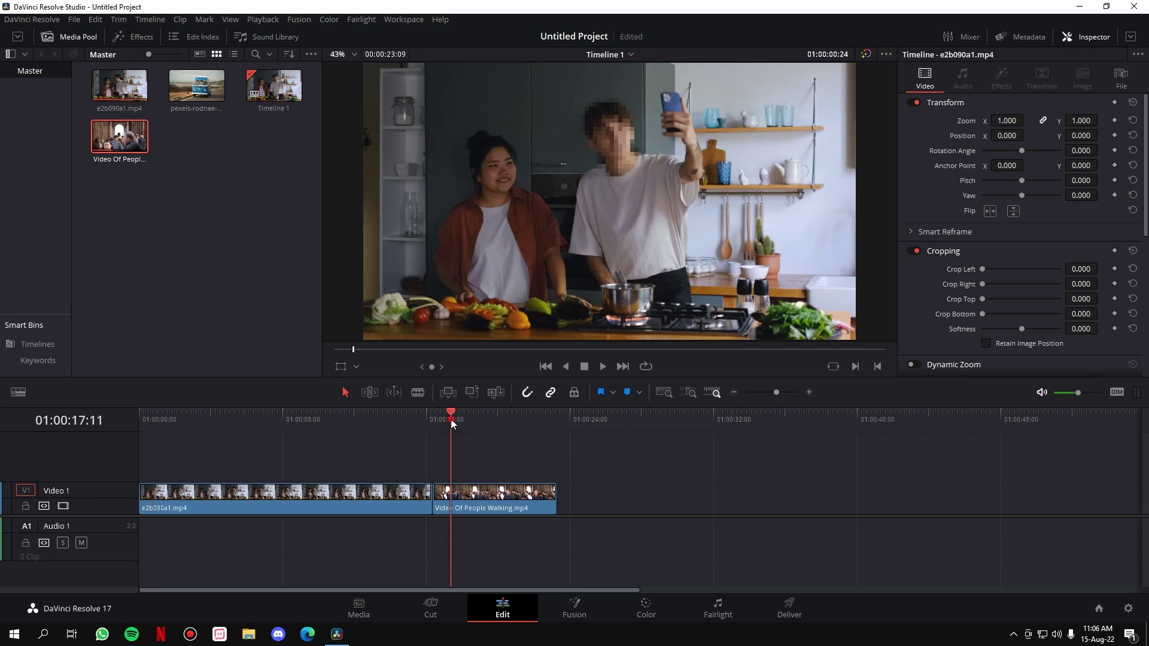
Select the walking-people clip on the timeline and reopen it on the Color page near its end.
{"action": "left_click", "coordinate": [452, 423]}
{"action": "left_click", "coordinate": [646, 608]}
{"action": "left_click_drag", "start_coordinate": [450, 359], "coordinate": [566, 375]}
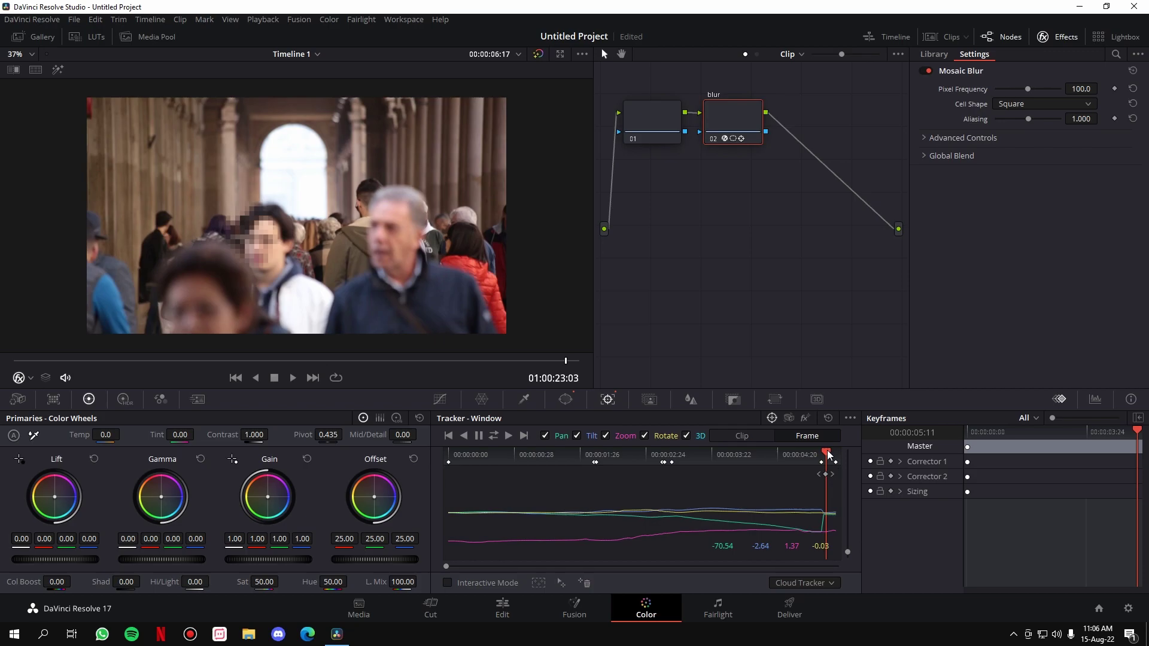
On the crowd clip's final frames, show the Power Window outline and drag the mosaic window off the face.
{"action": "left_click_drag", "start_coordinate": [828, 454], "coordinate": [823, 454]}
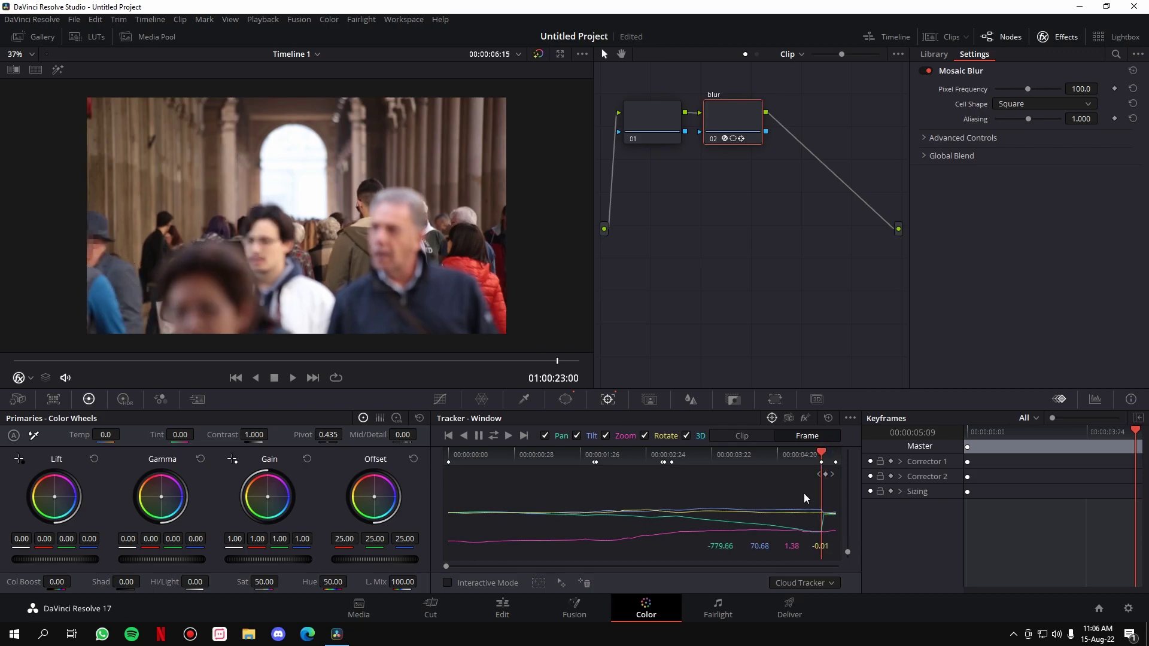
{"action": "left_click_drag", "start_coordinate": [821, 453], "coordinate": [838, 455]}
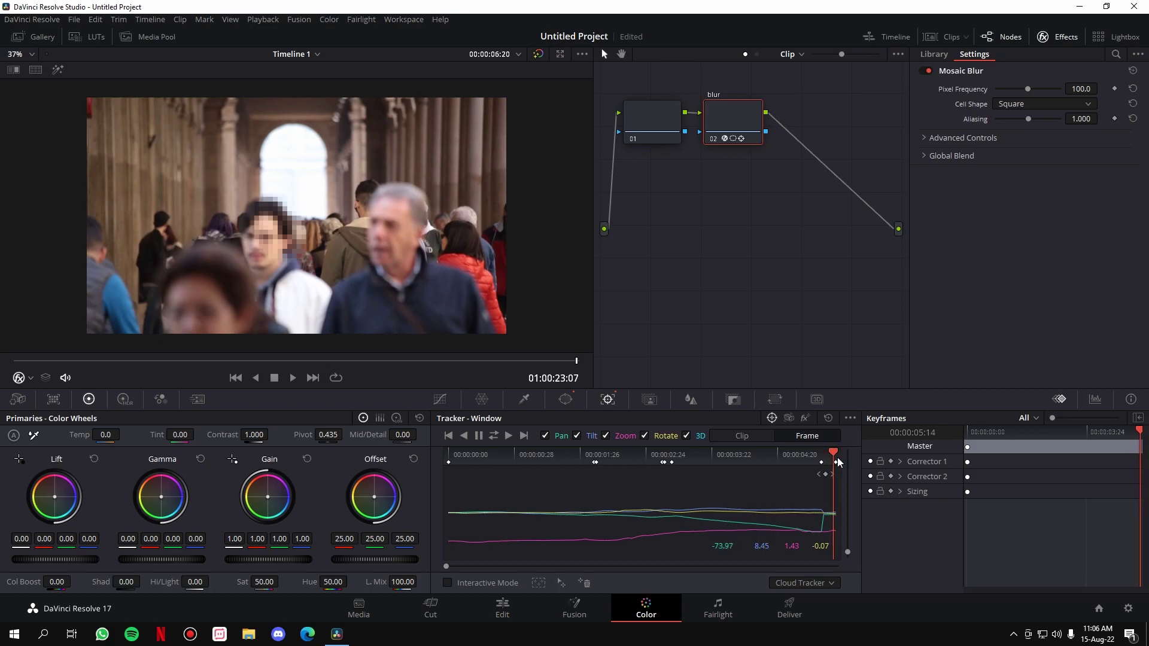
{"action": "left_click", "coordinate": [832, 473]}
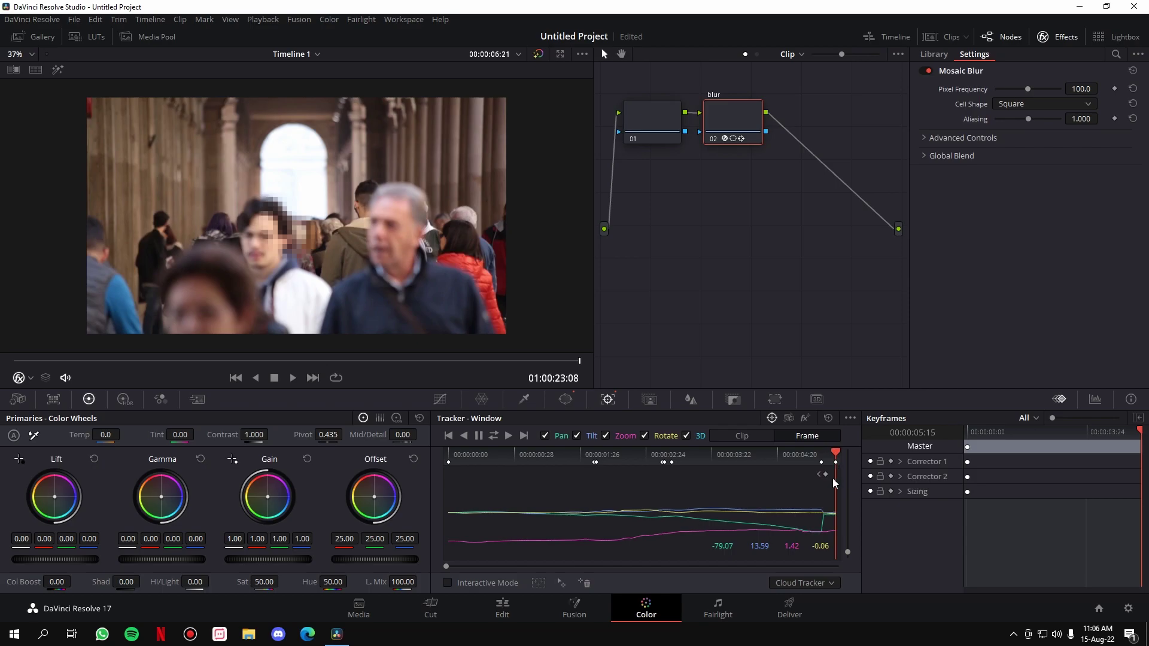
{"action": "left_click", "coordinate": [27, 377]}
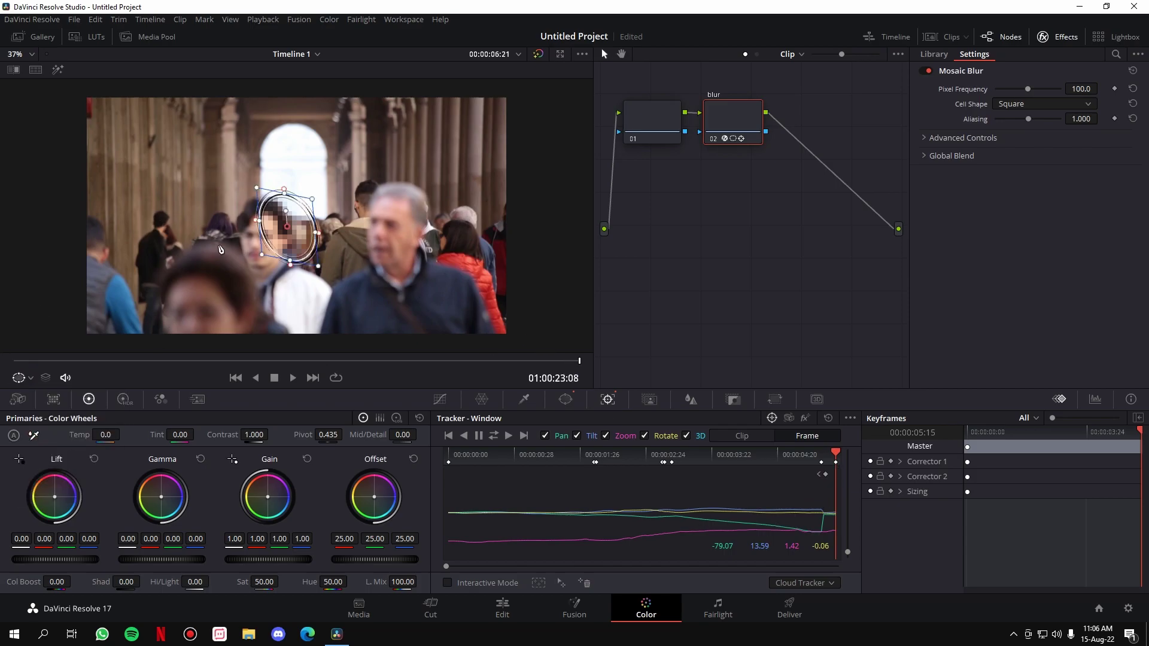
{"action": "left_click_drag", "start_coordinate": [288, 231], "coordinate": [28, 286]}
{"action": "left_click", "coordinate": [820, 453]}
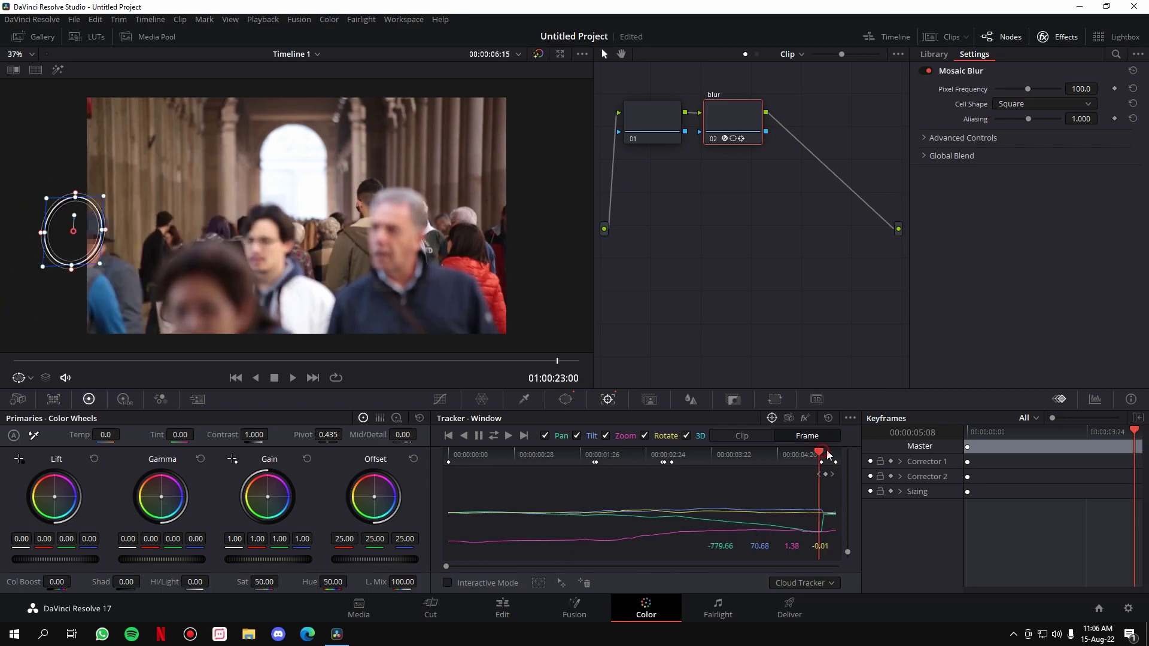
{"action": "left_click_drag", "start_coordinate": [825, 455], "coordinate": [837, 454]}
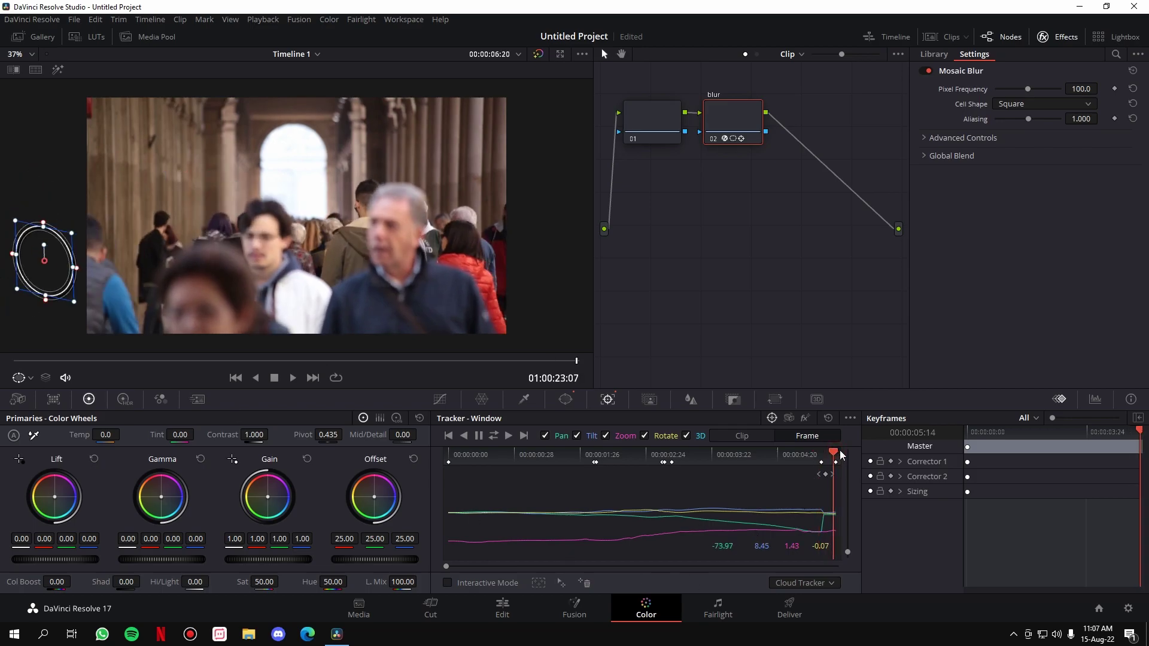
Replay the tracked mosaic on the Color and Edit pages, then return to Color.
{"action": "left_click", "coordinate": [321, 360]}
{"action": "key", "text": "space"}
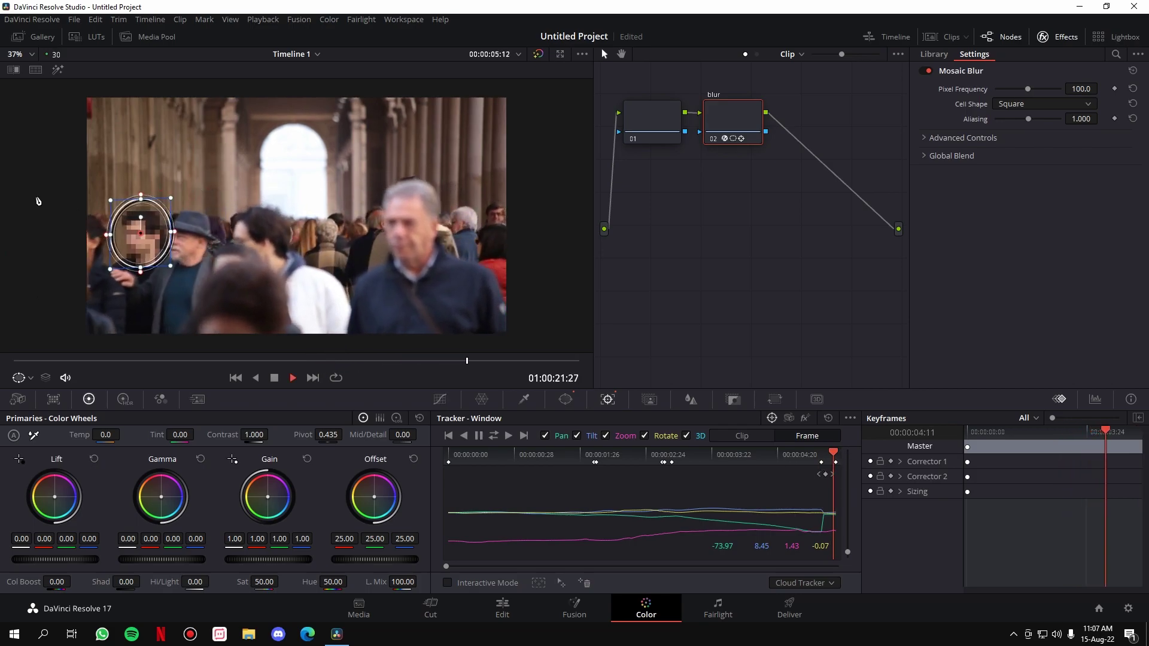
{"action": "scroll", "coordinate": [90, 239], "scroll_direction": "down", "scroll_amount": 2}
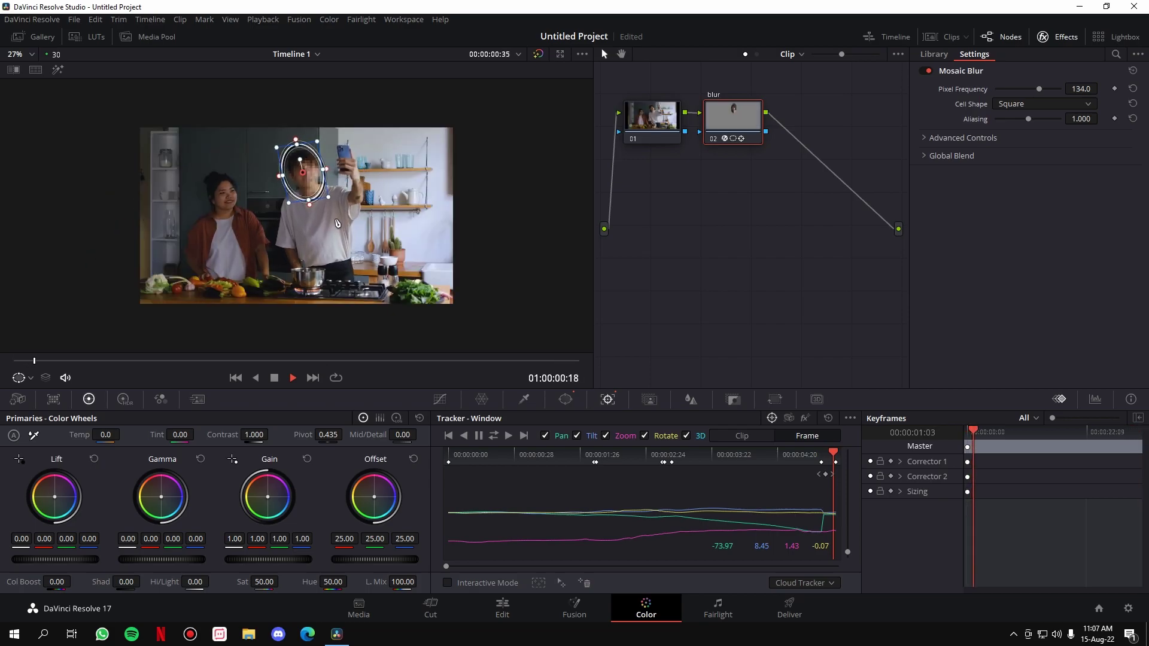
{"action": "key", "text": "space"}
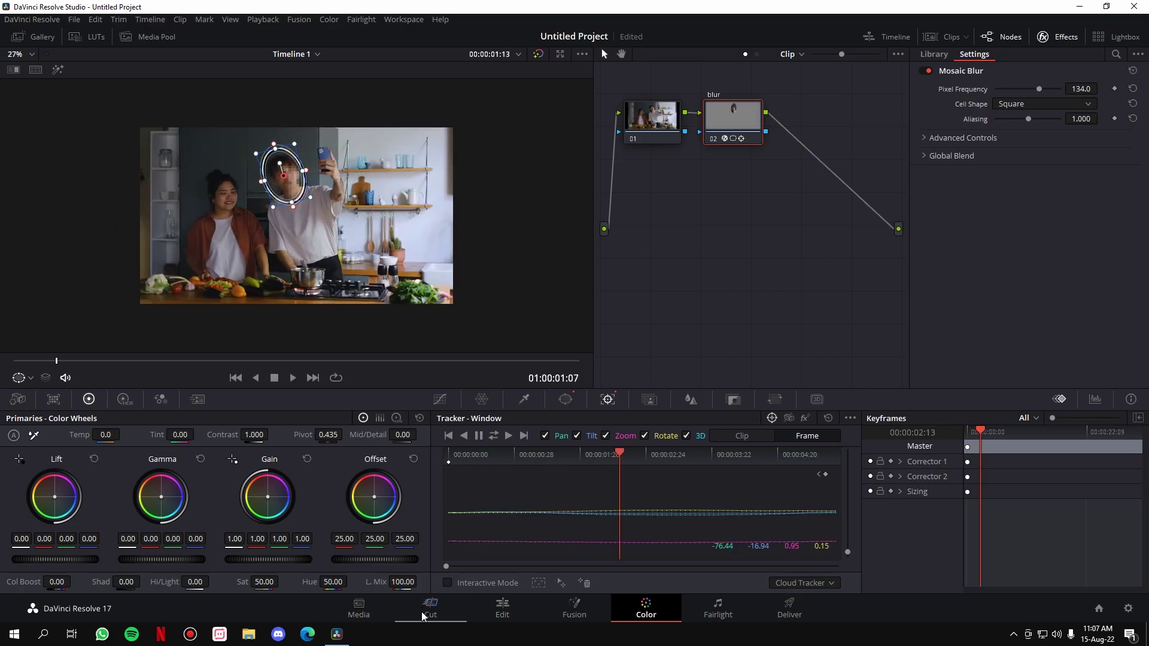
{"action": "left_click", "coordinate": [548, 616]}
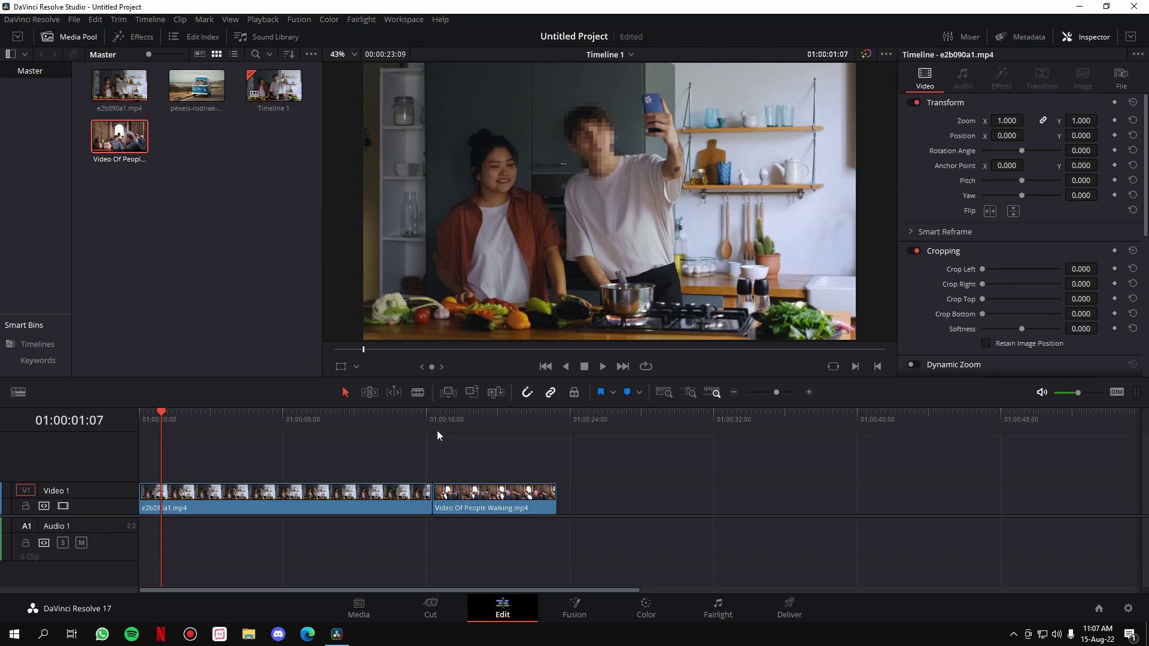
{"action": "left_click", "coordinate": [508, 424]}
{"action": "key", "text": "space"}
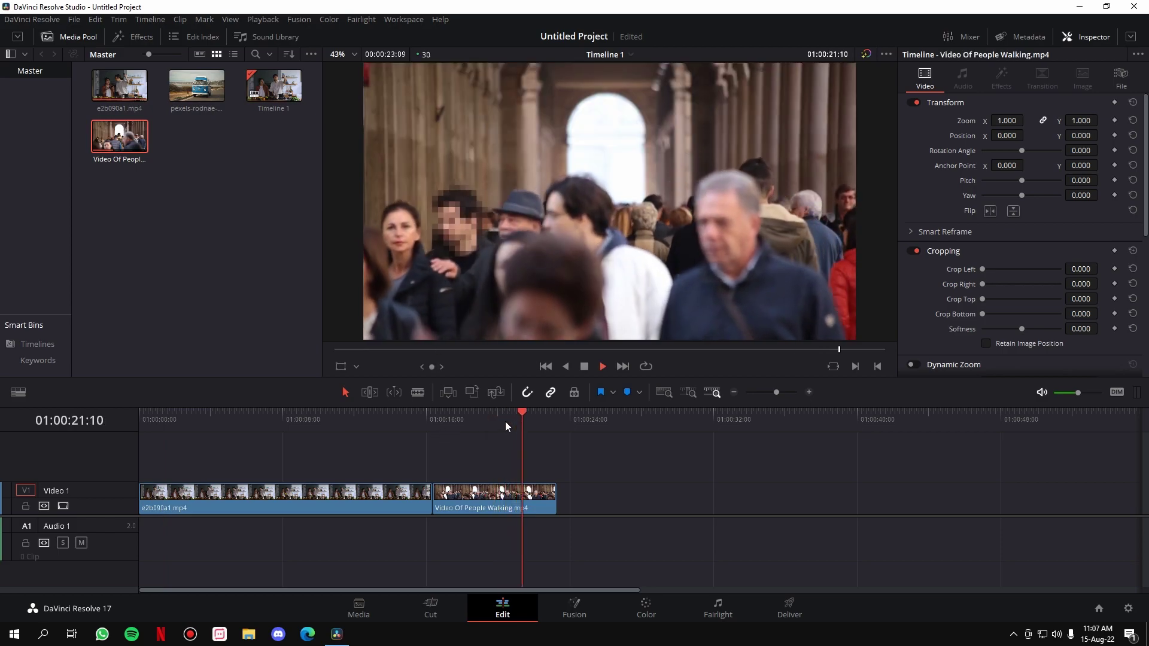
{"action": "key", "text": "space"}
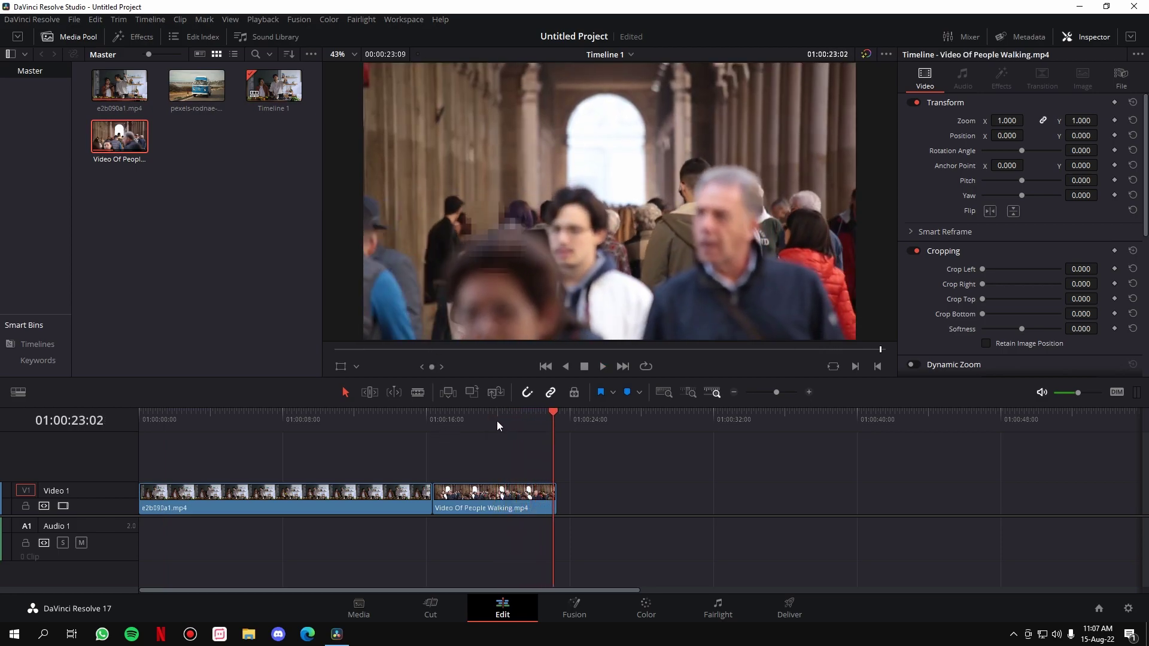
{"action": "left_click", "coordinate": [645, 607]}
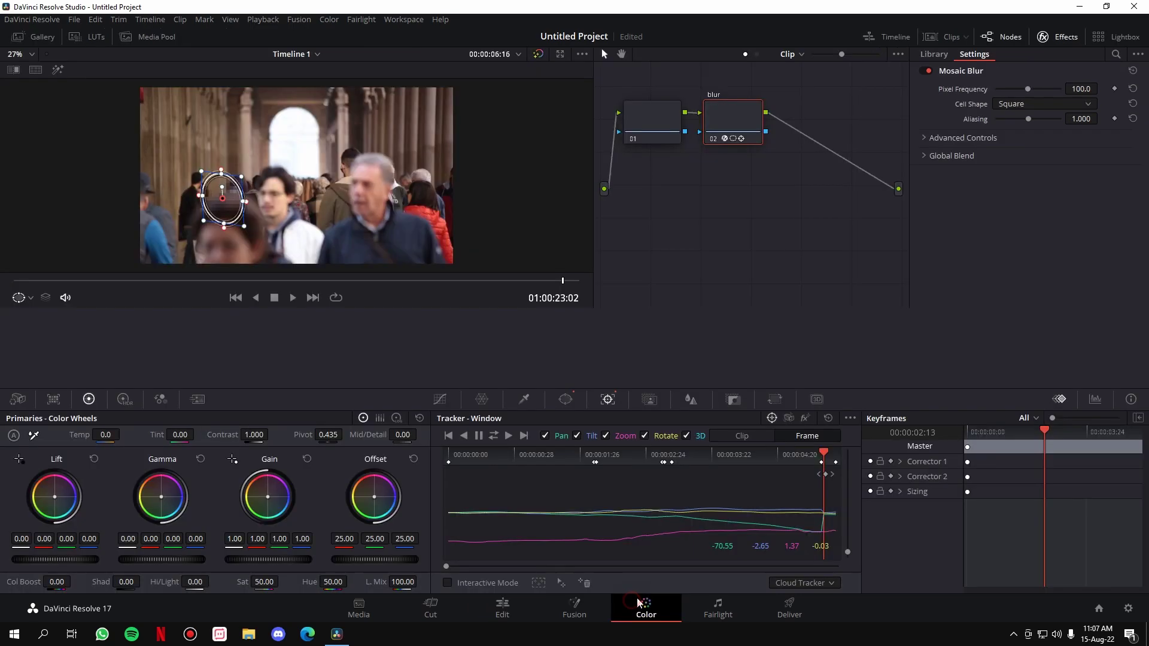
Step frame by frame, drag the mosaic window off to the image's left, and replay to check it.
{"action": "key", "text": "Left"}
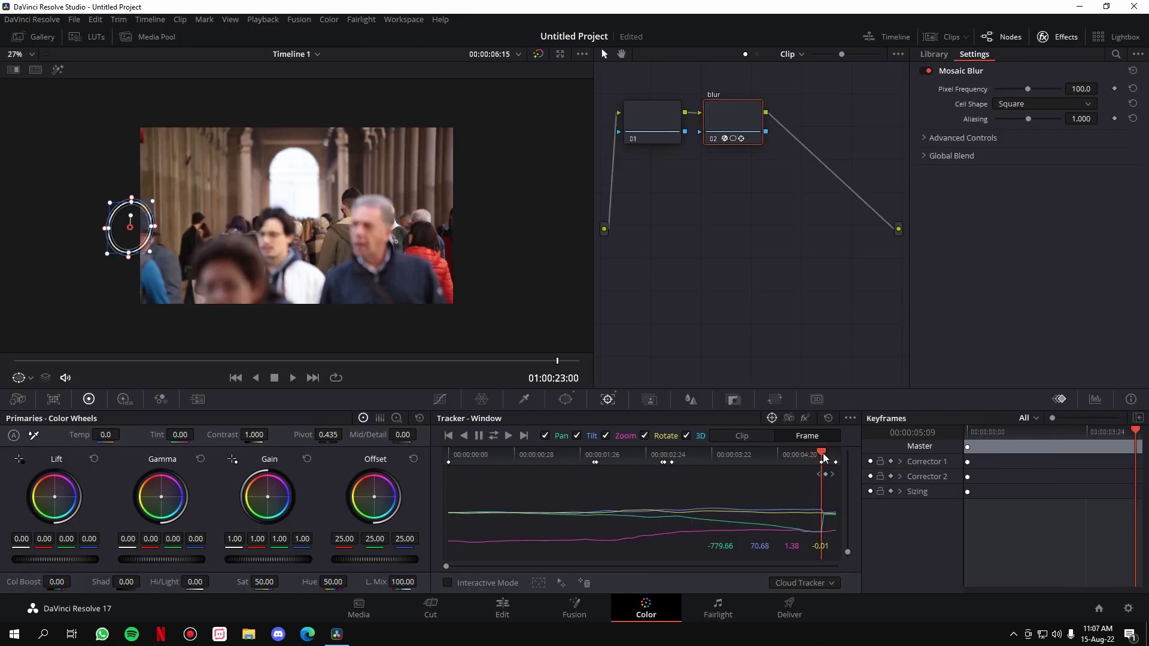
{"action": "key", "text": "Right"}
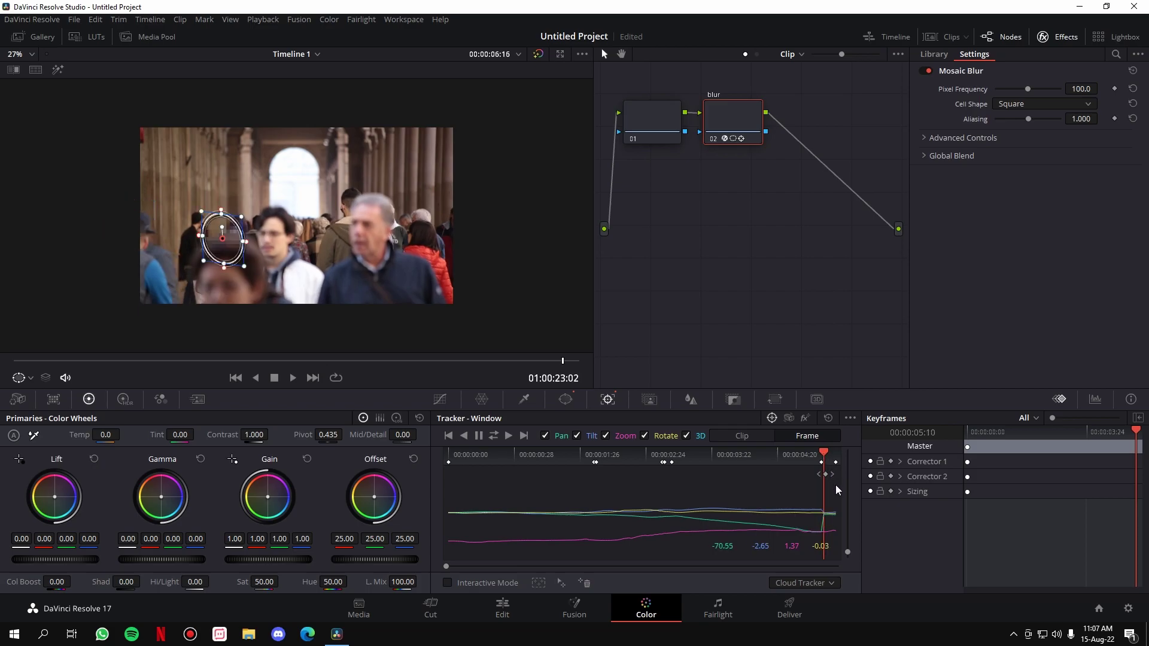
{"action": "left_click_drag", "start_coordinate": [219, 238], "coordinate": [54, 241]}
{"action": "key", "text": "Right"}
{"action": "key", "text": "Right"}
{"action": "key", "text": "Right"}
{"action": "key", "text": "Right"}
{"action": "key", "text": "Right"}
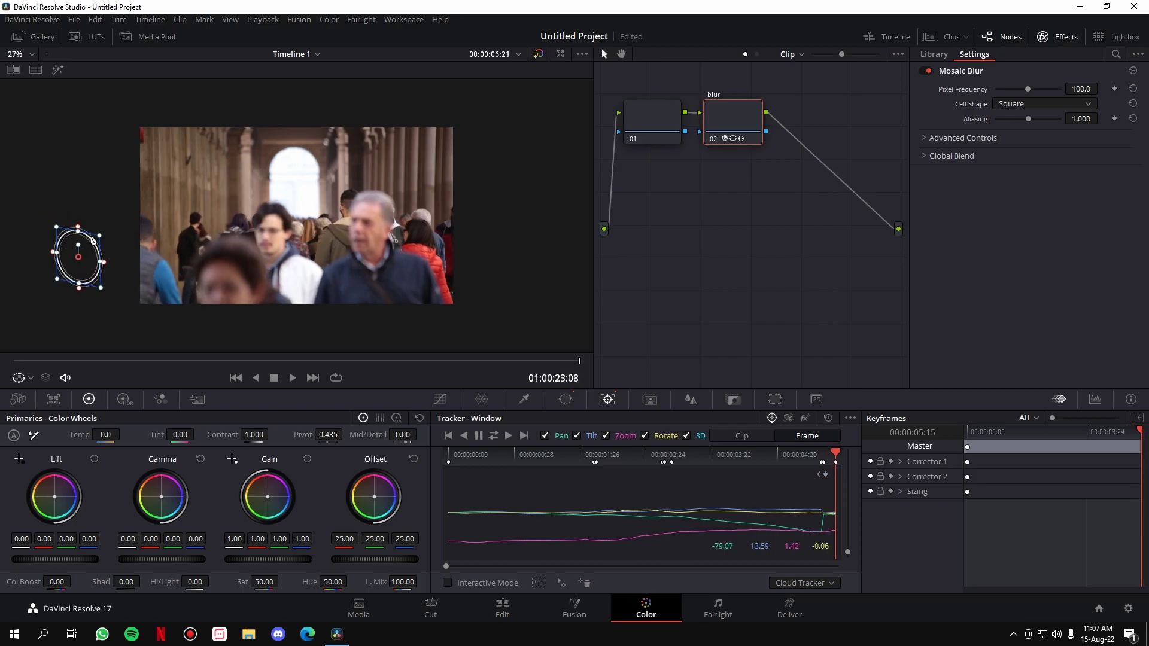
{"action": "key", "text": "space"}
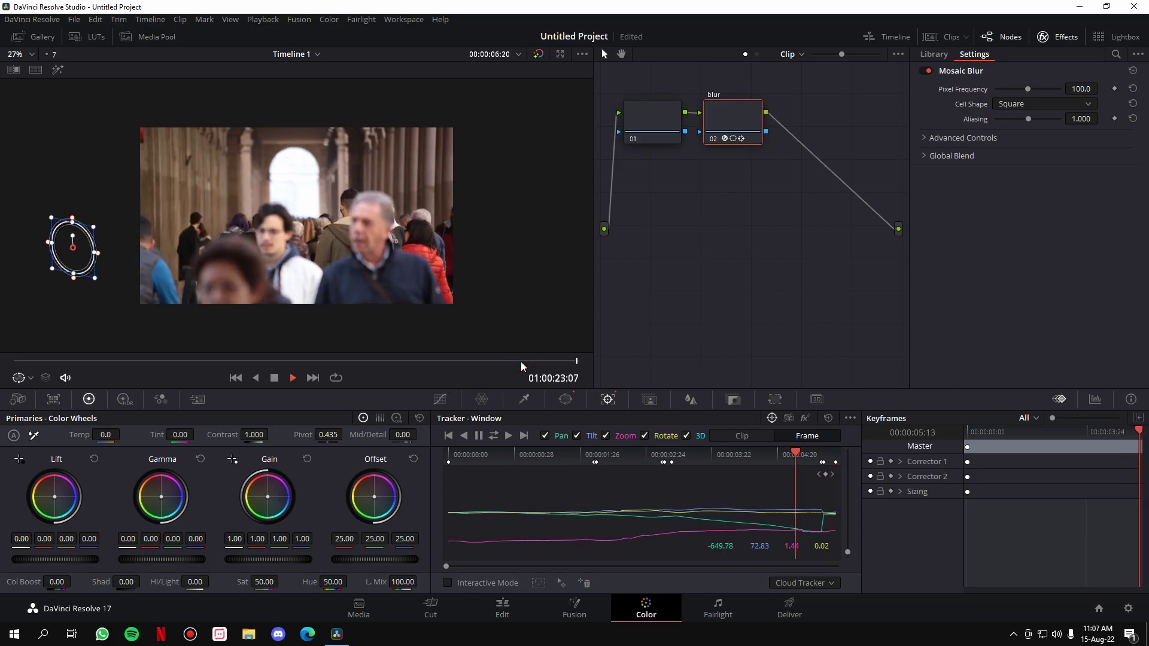
{"action": "key", "text": "space"}
On the Edit page, play the crowd clip from 01:00:17:05 with its face pixelated.
{"action": "left_click", "coordinate": [502, 607]}
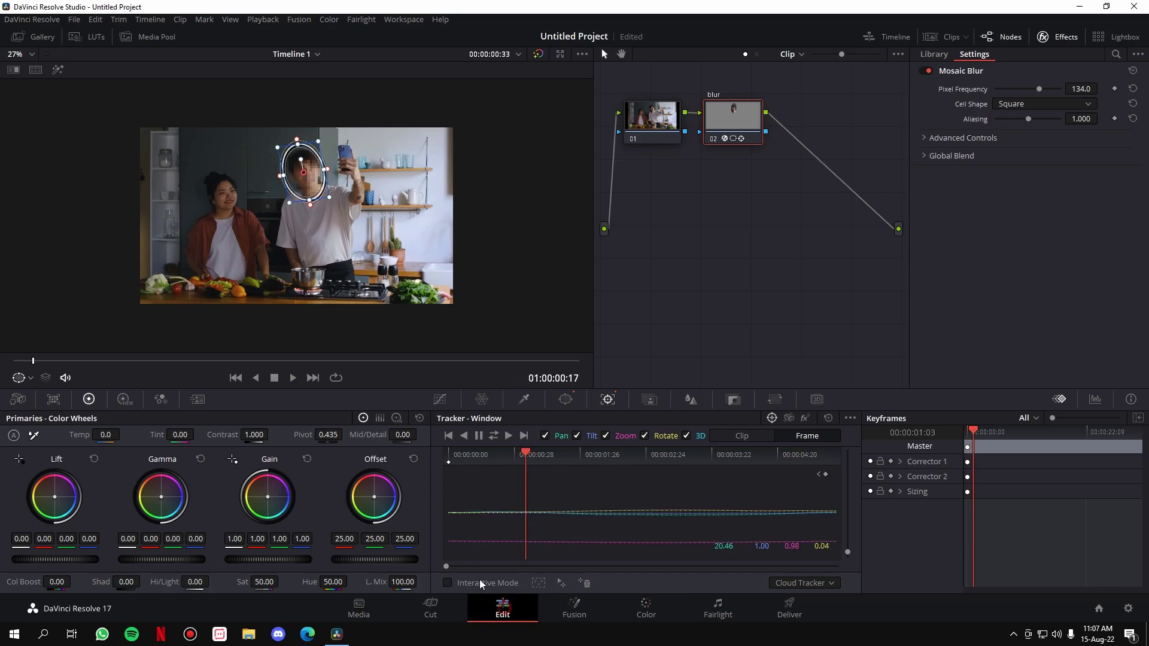
{"action": "left_click", "coordinate": [433, 421]}
{"action": "key", "text": "space"}
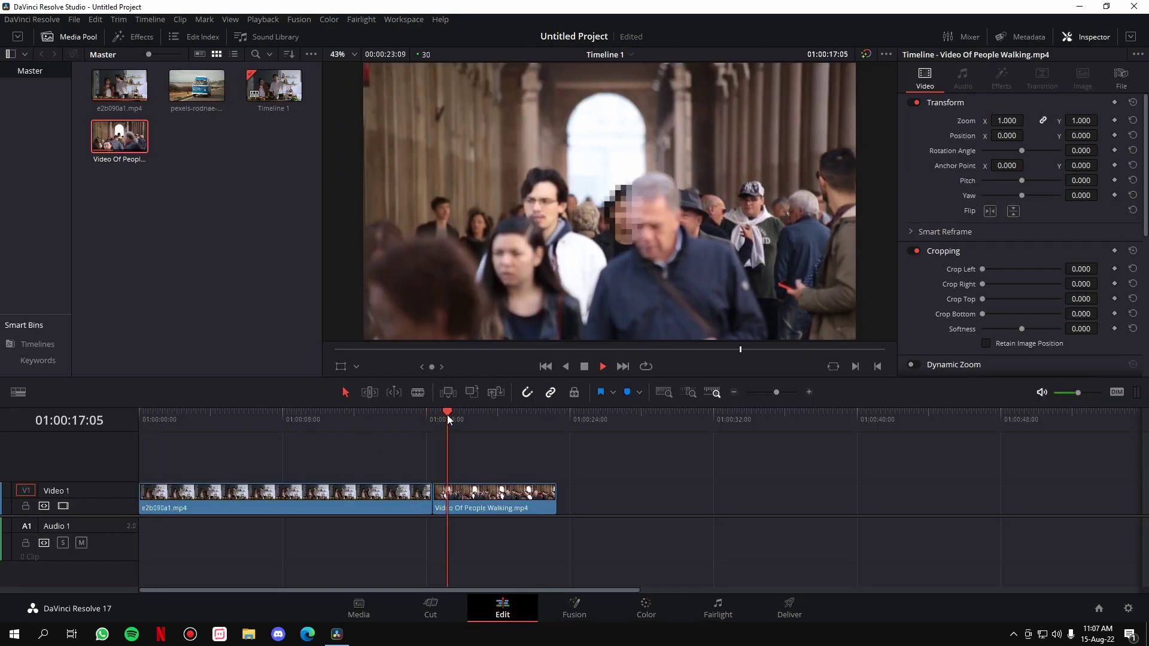
{"action": "key", "text": "ctrl+f"}
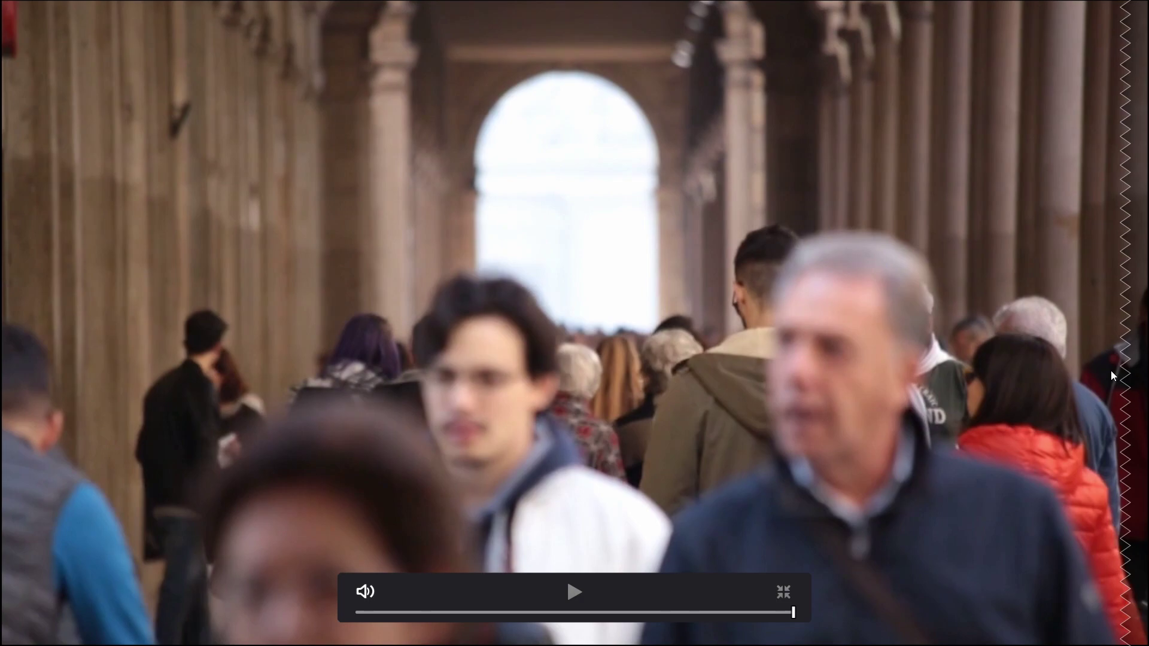
{"action": "key", "text": "Escape"}
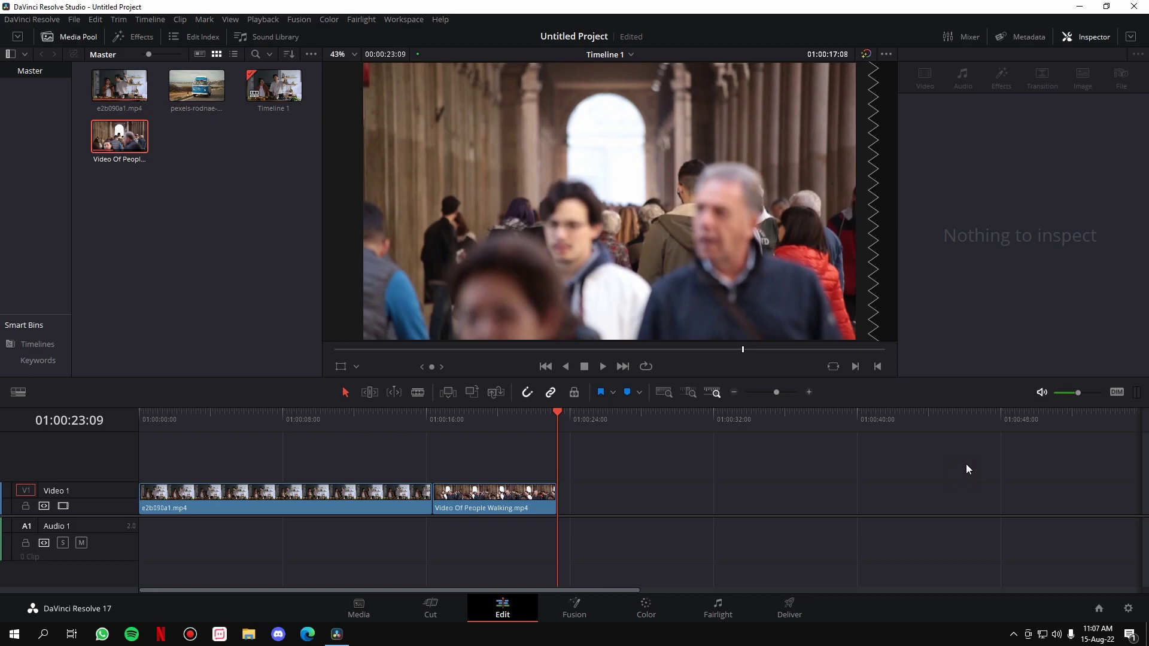
Append pexels-rodnae-productions-8230629.mp4 to the end of V1 and play it.
{"action": "left_click_drag", "start_coordinate": [196, 85], "coordinate": [563, 490]}
{"action": "key", "text": "space"}
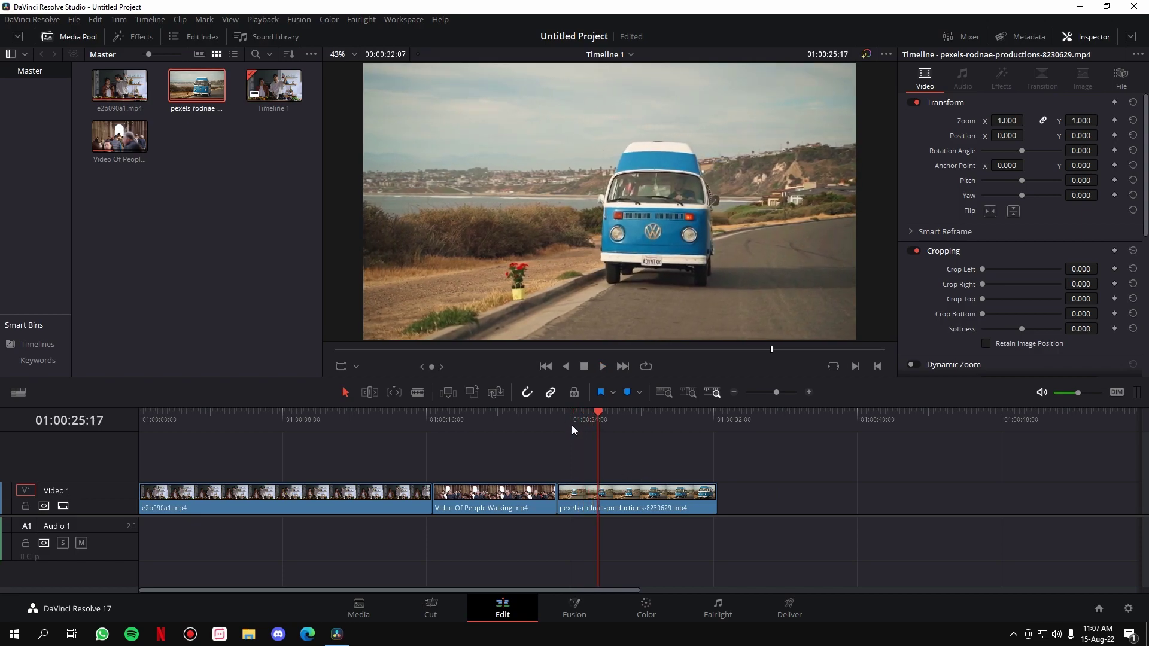
{"action": "key", "text": "space"}
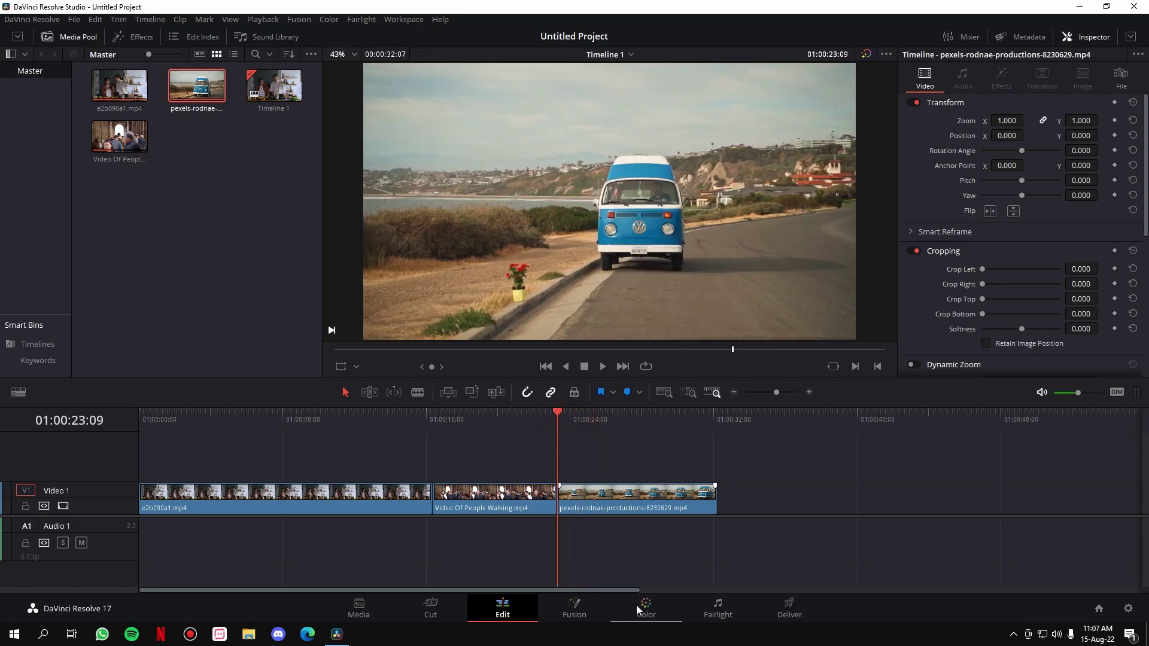
On the Color page, add serial node 02 after node 01 for the van clip.
{"action": "left_click", "coordinate": [636, 605]}
{"action": "right_click", "coordinate": [651, 110]}
{"action": "mouse_move", "coordinate": [701, 171]}
{"action": "left_click", "coordinate": [790, 172]}
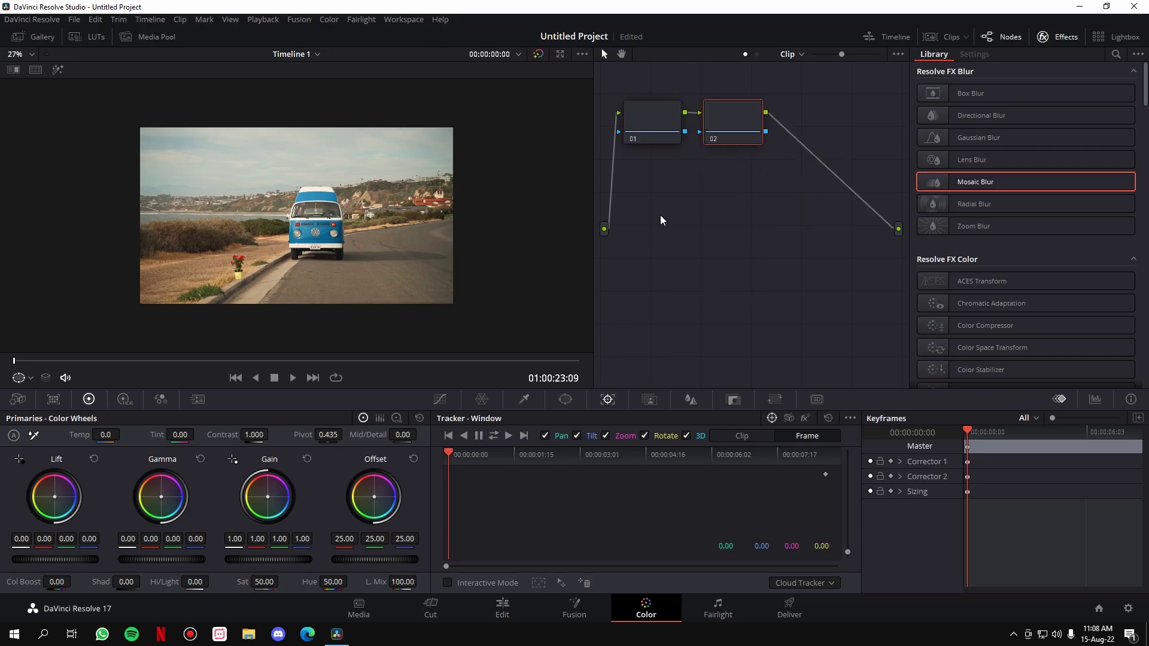
Add a rectangular window on node 02 and zoom the viewer in on the van.
{"action": "left_click", "coordinate": [565, 399]}
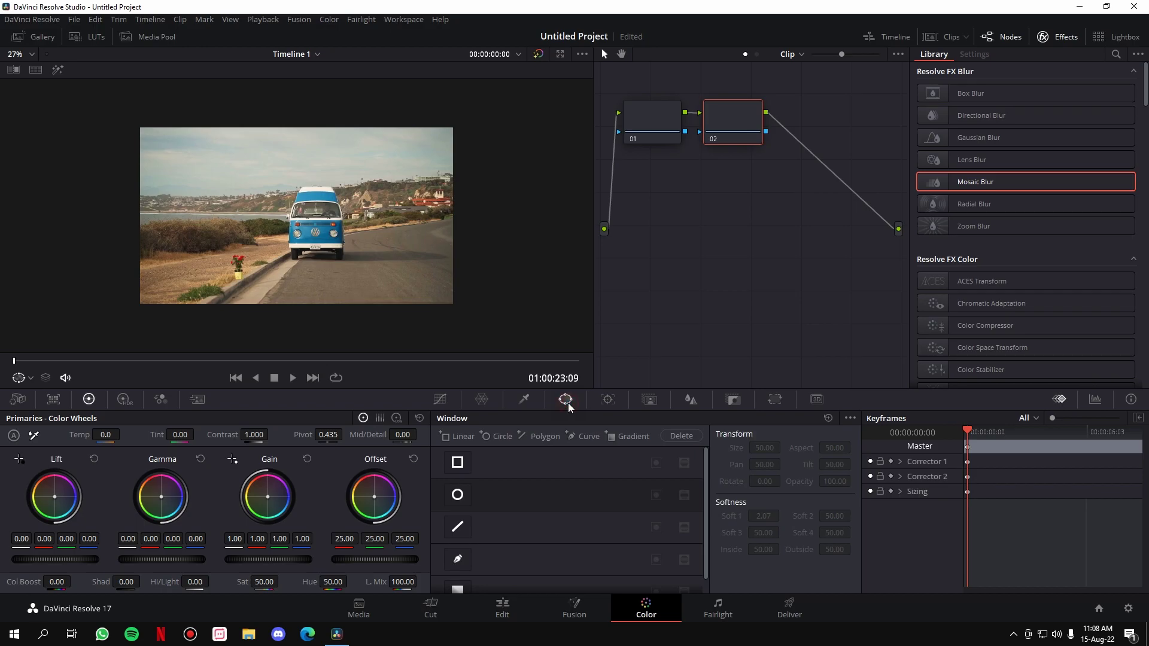
{"action": "left_click", "coordinate": [457, 463]}
{"action": "scroll", "coordinate": [334, 256], "scroll_direction": "up", "scroll_amount": 10}
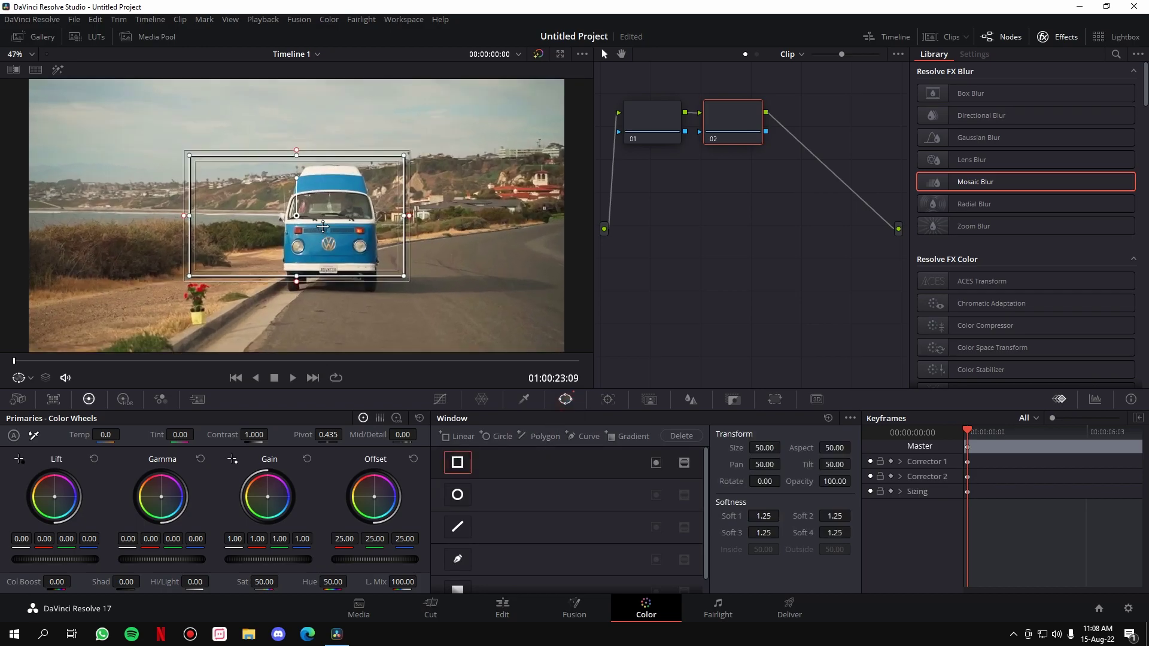
{"action": "scroll", "coordinate": [379, 252], "scroll_direction": "up", "scroll_amount": 2}
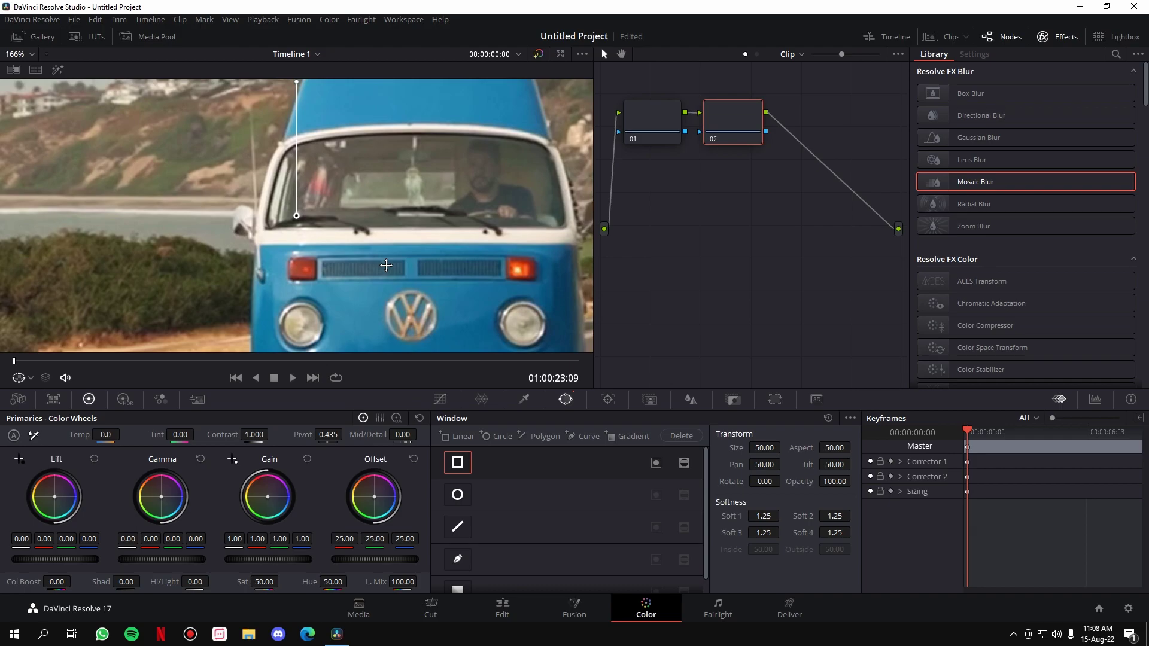
{"action": "scroll", "coordinate": [386, 260], "scroll_direction": "down", "scroll_amount": 4}
{"action": "scroll", "coordinate": [389, 265], "scroll_direction": "up", "scroll_amount": 1}
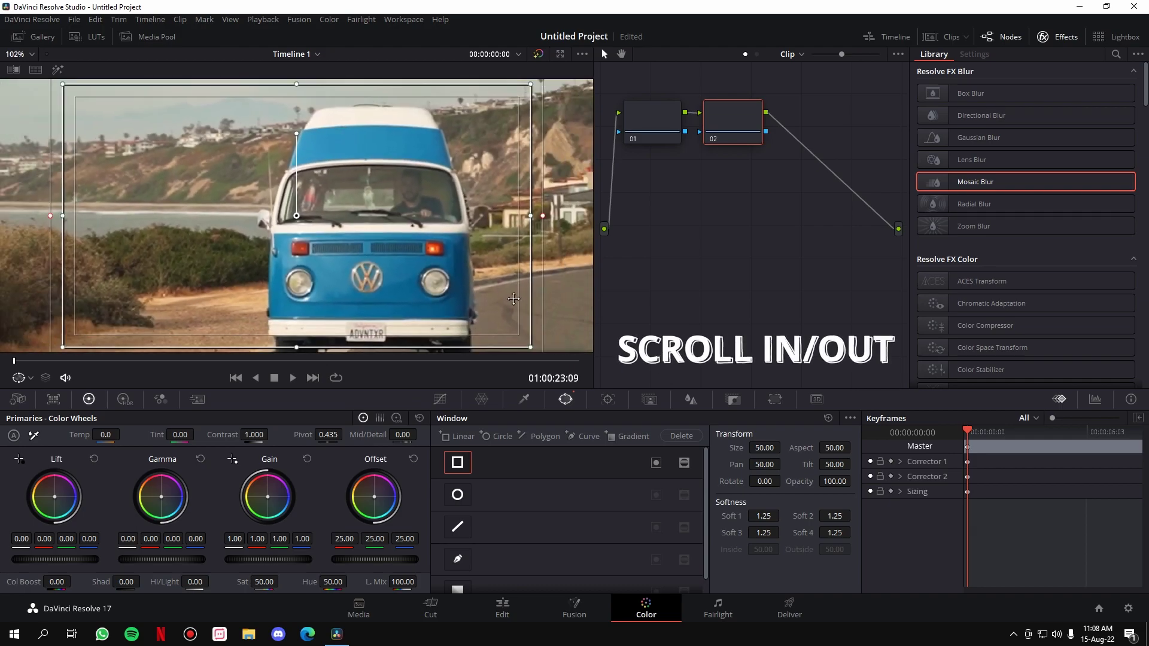
{"action": "scroll", "coordinate": [394, 236], "scroll_direction": "up", "scroll_amount": 1}
{"action": "scroll", "coordinate": [395, 236], "scroll_direction": "up", "scroll_amount": 3}
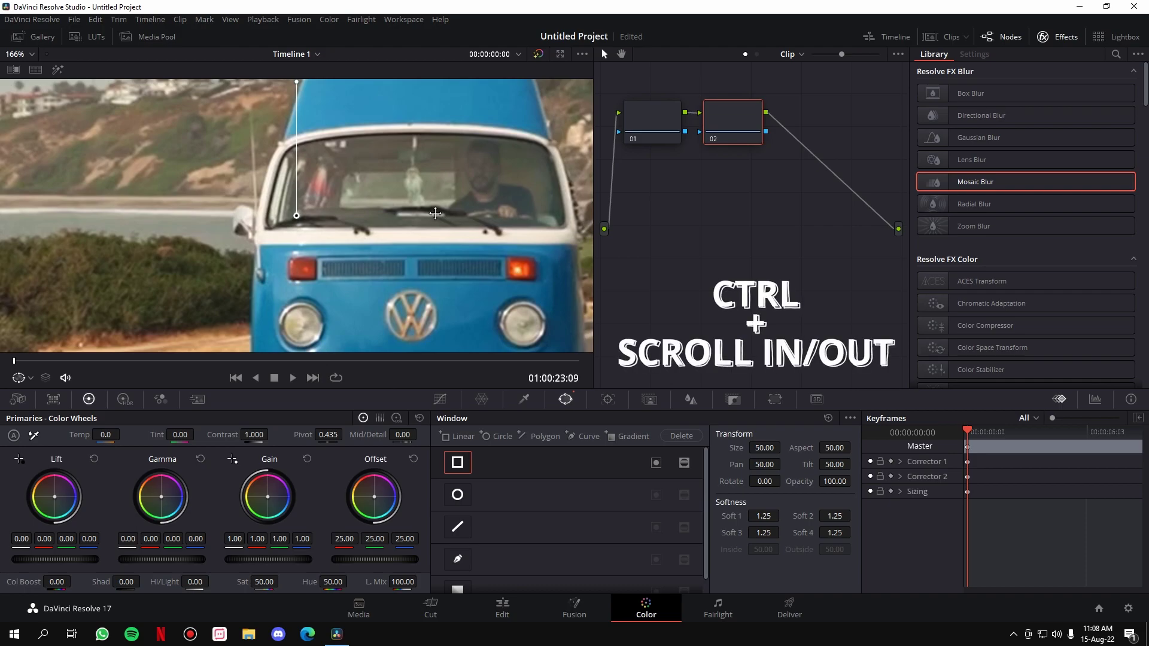
{"action": "scroll", "coordinate": [435, 214], "scroll_direction": "down", "scroll_amount": 5}
{"action": "scroll", "coordinate": [435, 212], "scroll_direction": "down", "scroll_amount": 6}
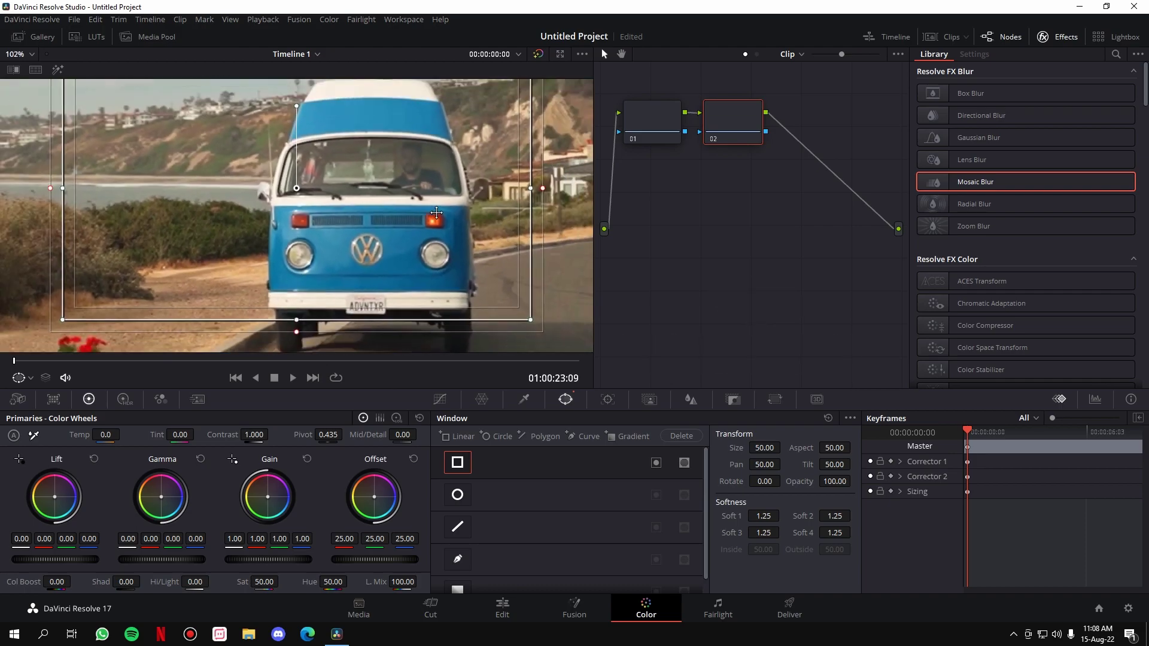
Resize and position the rectangle over the licence plate, at pan 55.49 and tilt 49.86.
{"action": "left_click_drag", "start_coordinate": [483, 195], "coordinate": [182, 195]}
{"action": "left_click_drag", "start_coordinate": [148, 93], "coordinate": [351, 283]}
{"action": "scroll", "coordinate": [351, 283], "scroll_direction": "up", "scroll_amount": 1}
{"action": "scroll", "coordinate": [352, 284], "scroll_direction": "up", "scroll_amount": 5}
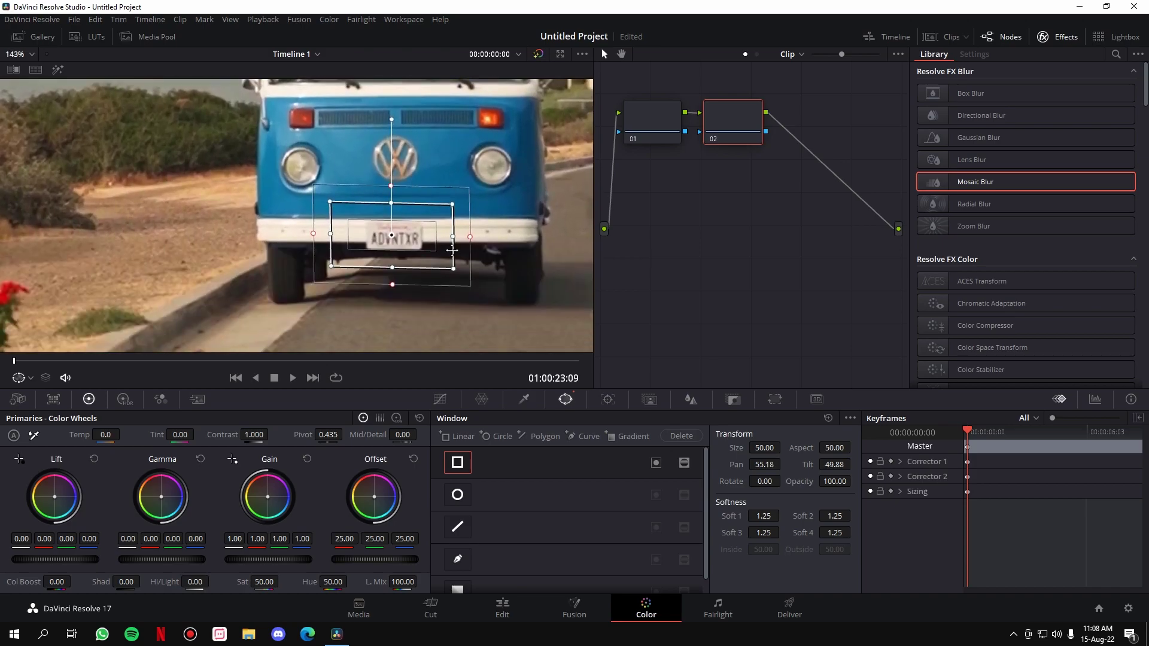
{"action": "left_click_drag", "start_coordinate": [552, 223], "coordinate": [456, 219]}
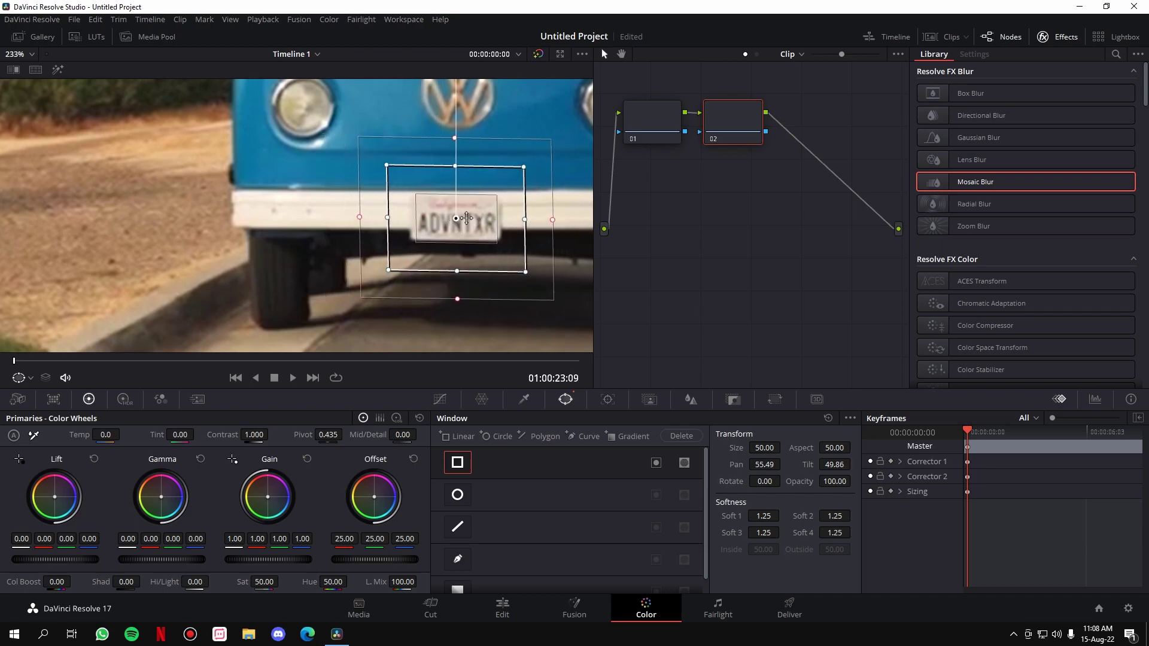
{"action": "scroll", "coordinate": [456, 219], "scroll_direction": "down", "scroll_amount": 6}
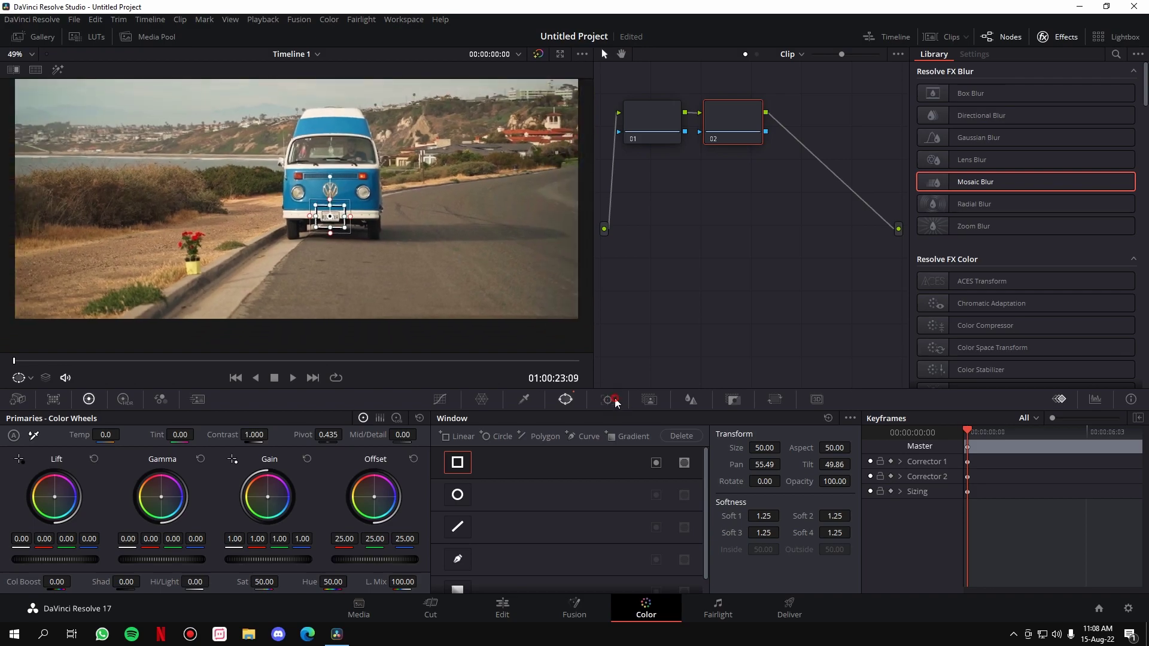
Track the plate window forward through the van clip and blur the plate at radius 1.51.
{"action": "left_click", "coordinate": [616, 404]}
{"action": "left_click", "coordinate": [507, 436]}
{"action": "scroll", "coordinate": [383, 264], "scroll_direction": "down", "scroll_amount": 1}
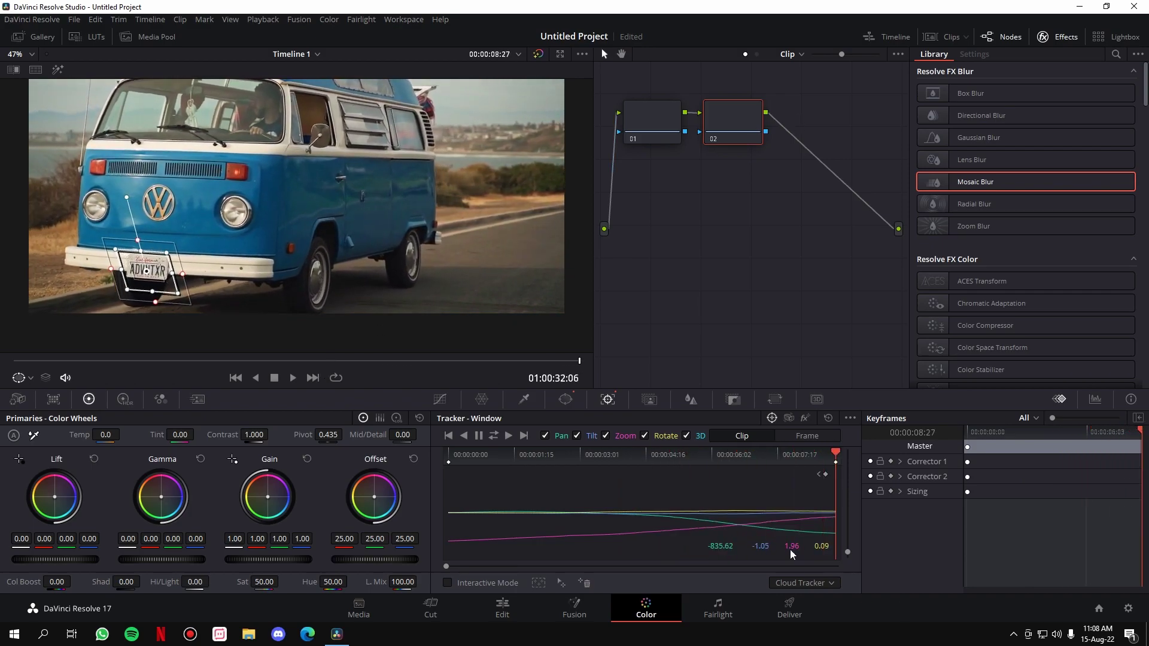
{"action": "left_click", "coordinate": [690, 399]}
{"action": "left_click_drag", "start_coordinate": [507, 490], "coordinate": [508, 392]}
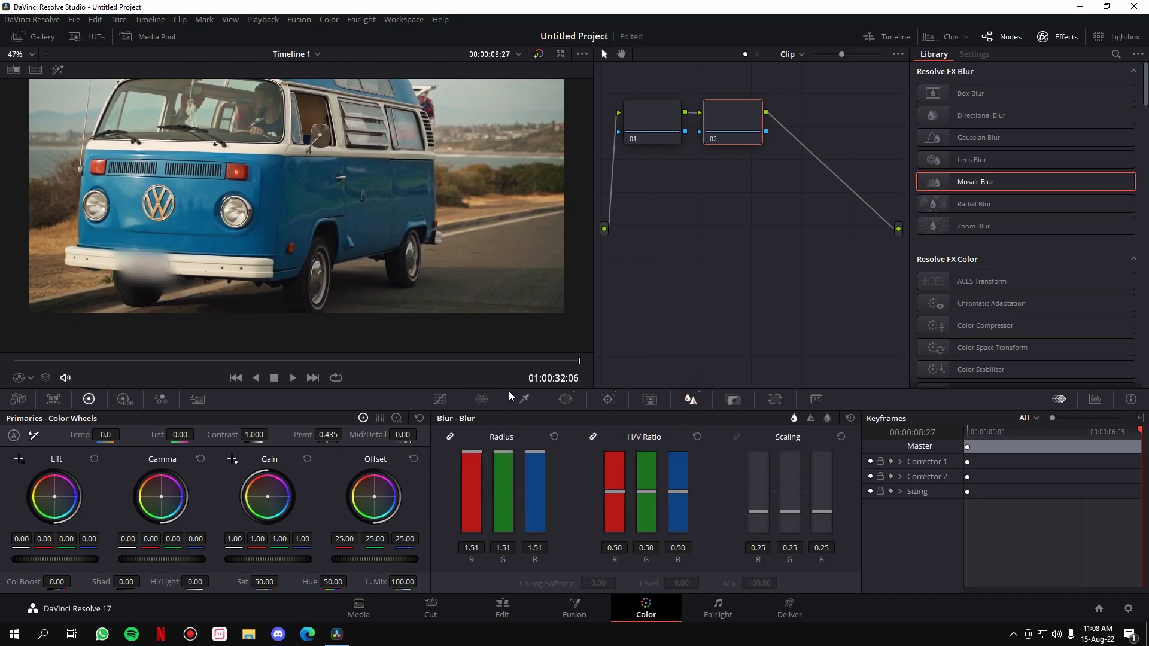
Drop the plate blur radius to 0.91, soften the window edge to 8.18, hide the outline, rewind.
{"action": "mouse_move", "coordinate": [516, 446]}
{"action": "left_mouse_down"}
{"action": "mouse_move", "coordinate": [513, 469]}
{"action": "mouse_move", "coordinate": [512, 458]}
{"action": "left_mouse_up"}
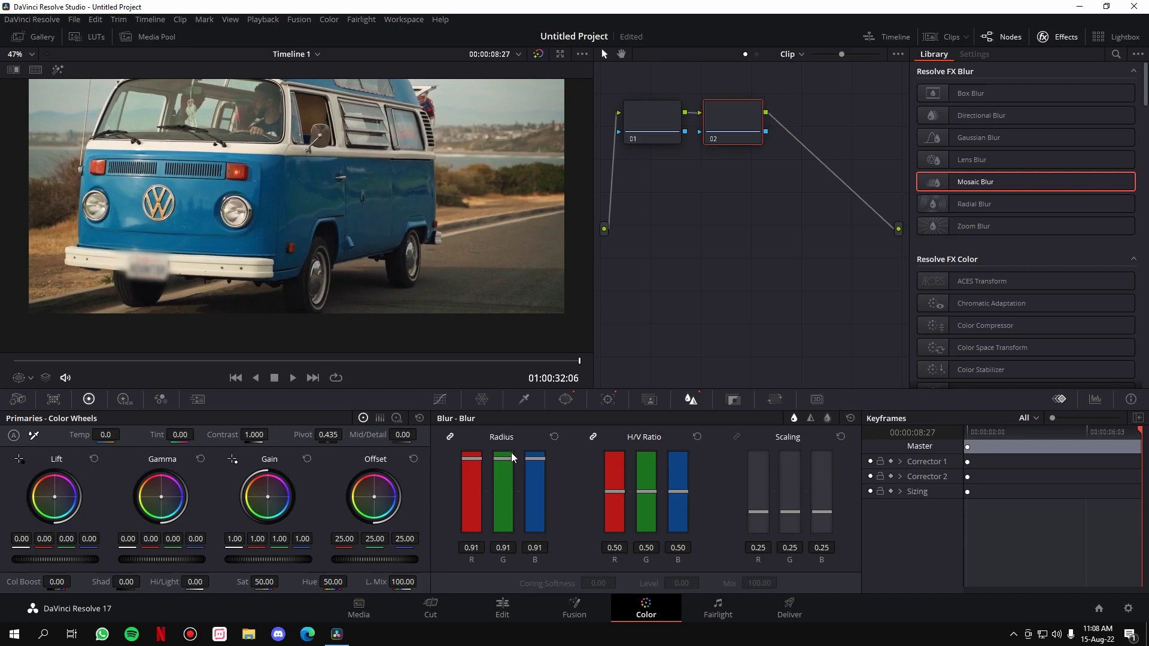
{"action": "left_click", "coordinate": [567, 399]}
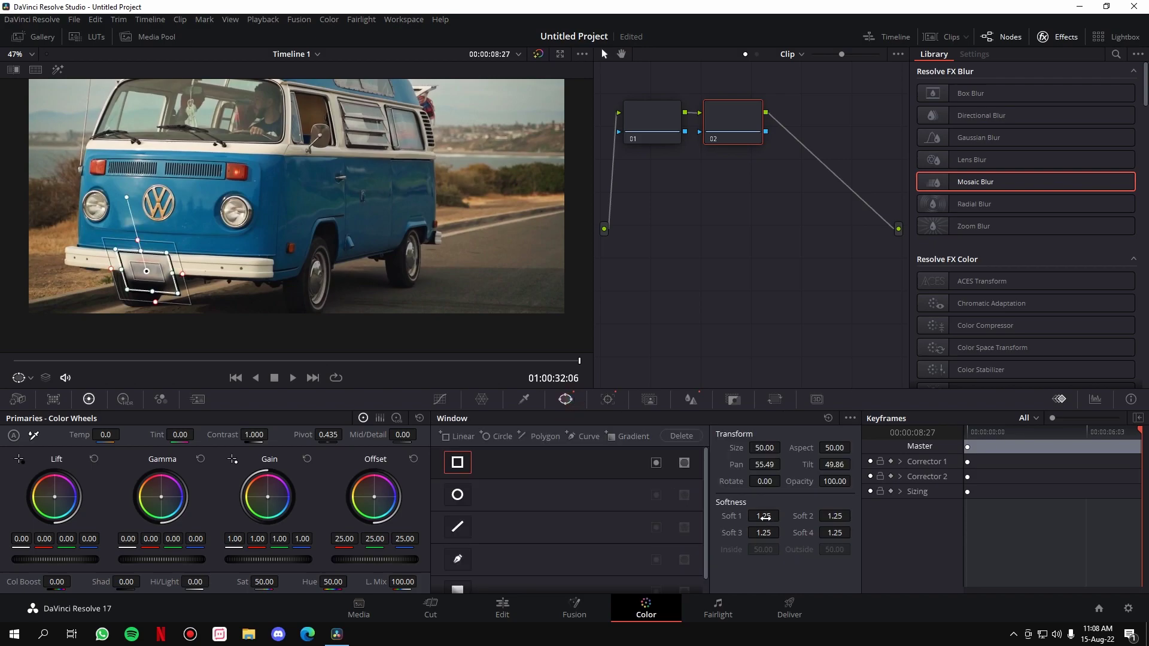
{"action": "left_click", "coordinate": [29, 378]}
{"action": "left_click", "coordinate": [36, 395]}
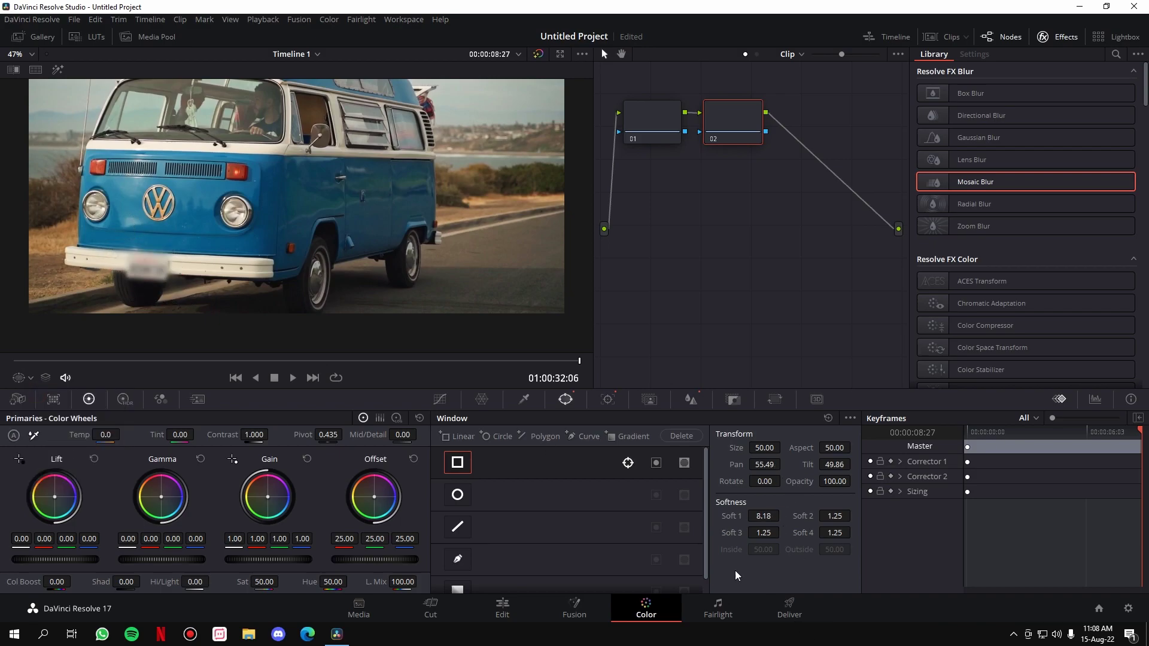
{"action": "left_click_drag", "start_coordinate": [347, 363], "coordinate": [45, 364]}
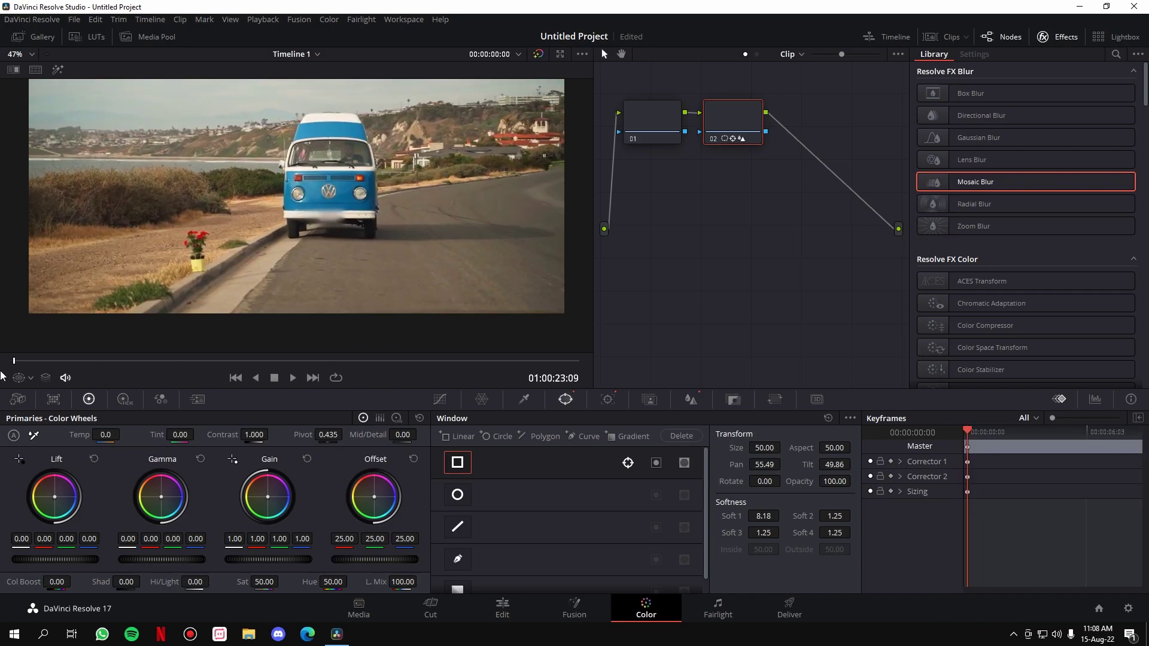
Play the van clip in the full-screen Cinema Viewer, then switch to the Edit page.
{"action": "key", "text": "ctrl+f"}
{"action": "key", "text": "space"}
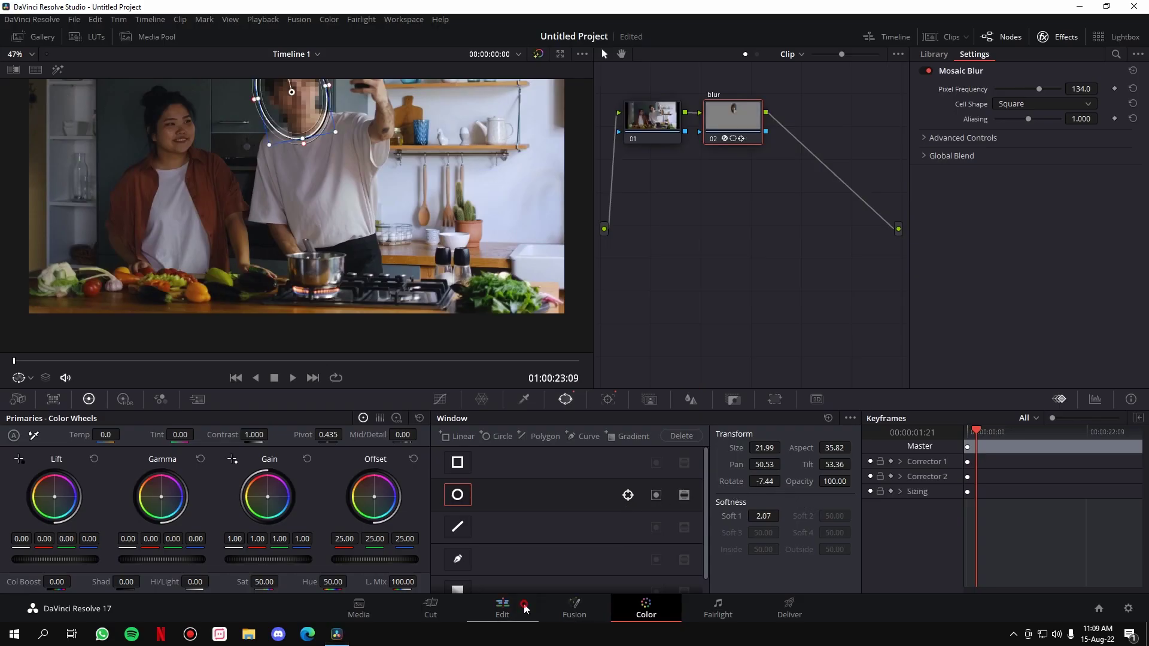
{"action": "left_click", "coordinate": [524, 608]}
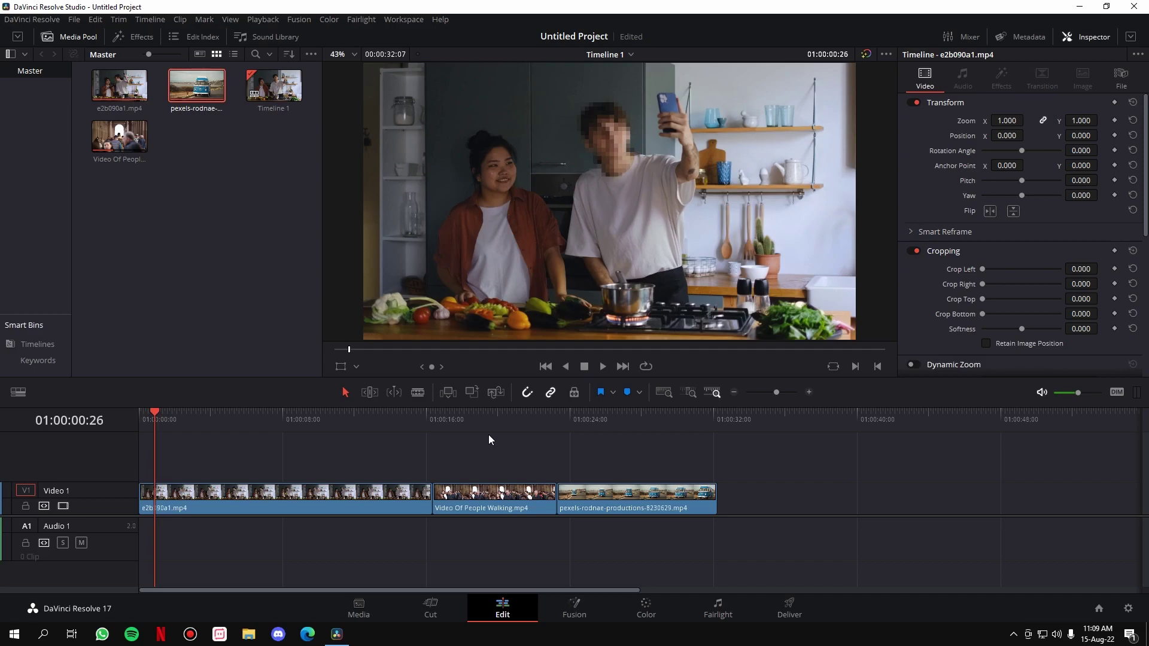